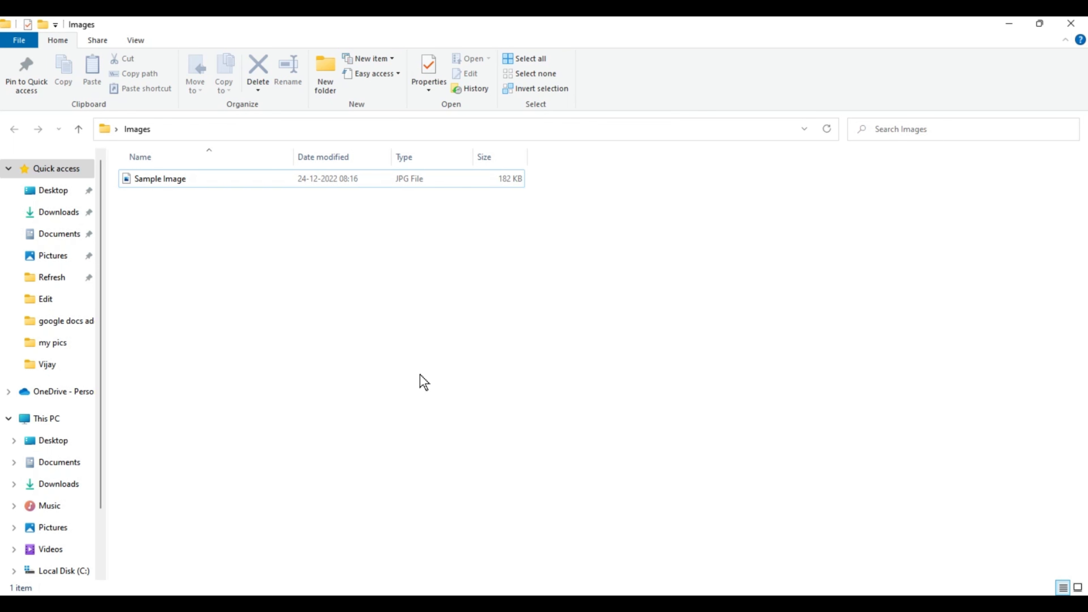
Step: View Sample Image from the Images folder and close the viewer
{"action": "double_click", "coordinate": [176, 179]}
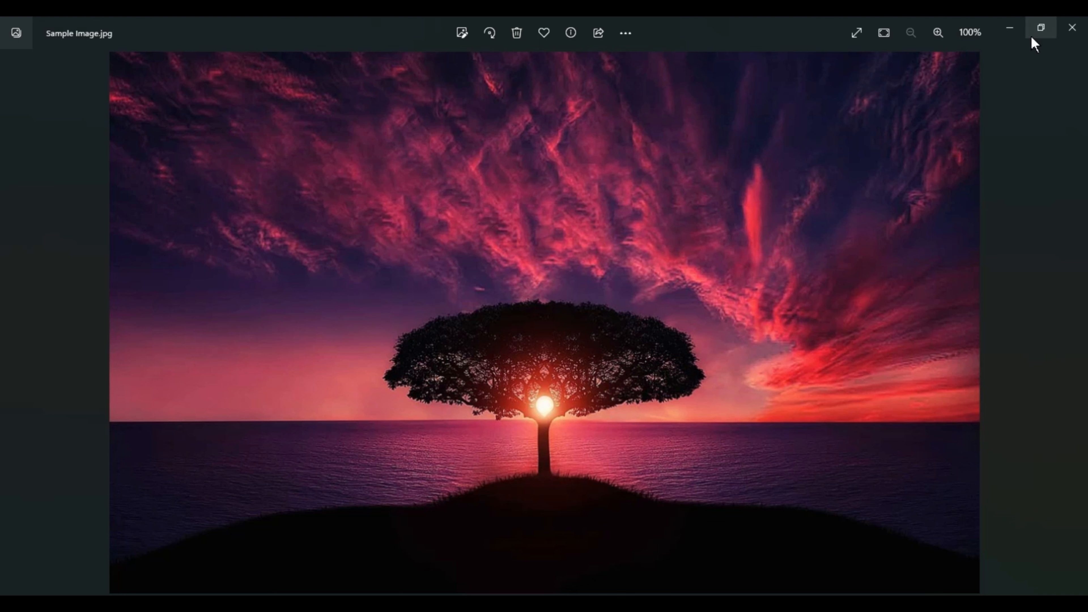
{"action": "left_click", "coordinate": [1072, 28]}
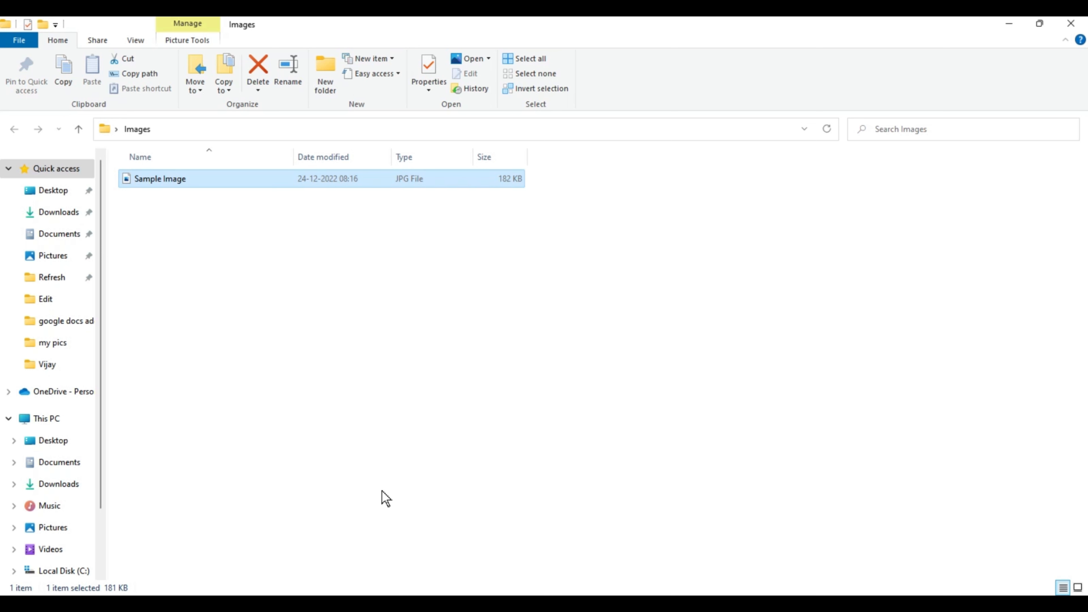
Step: Launch Paint
{"action": "key", "text": "super"}
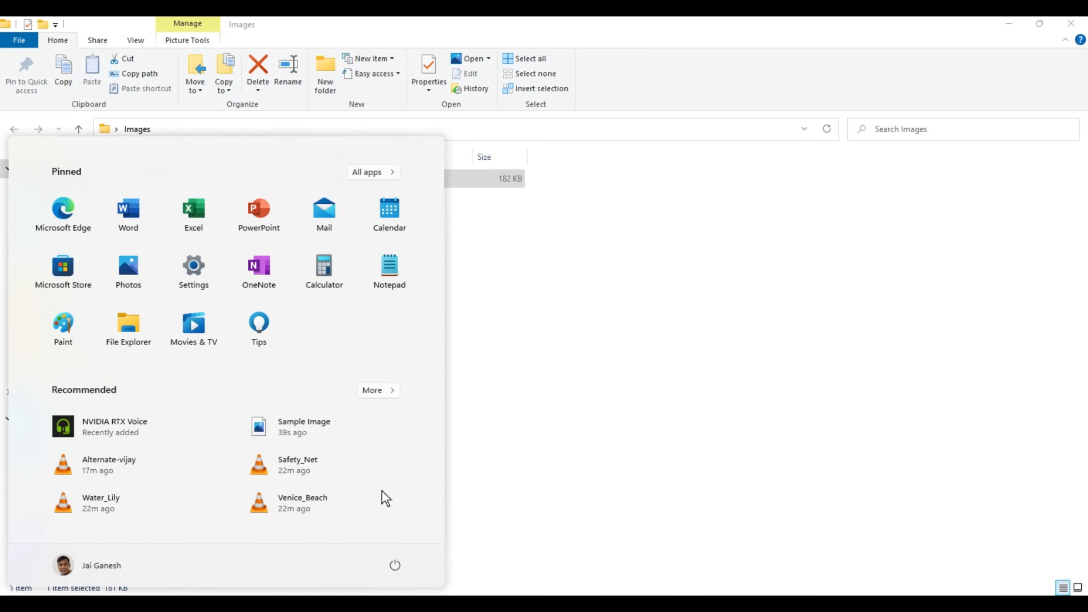
{"action": "type", "text": "paint"}
{"action": "key", "text": "Return"}
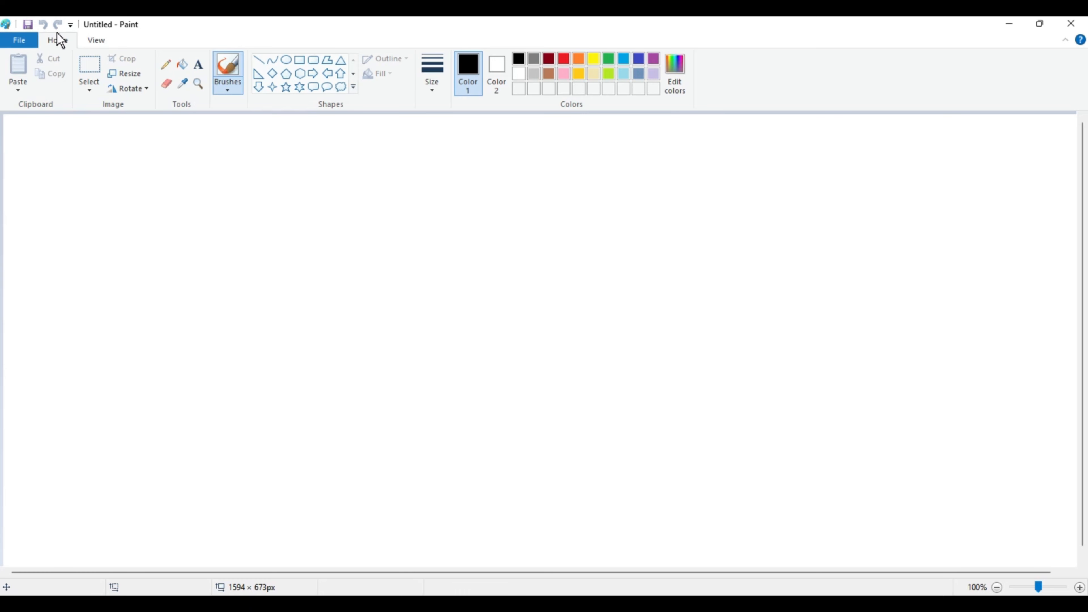
Step: Open Sample Image from the Images folder on the Desktop
{"action": "left_click", "coordinate": [19, 42]}
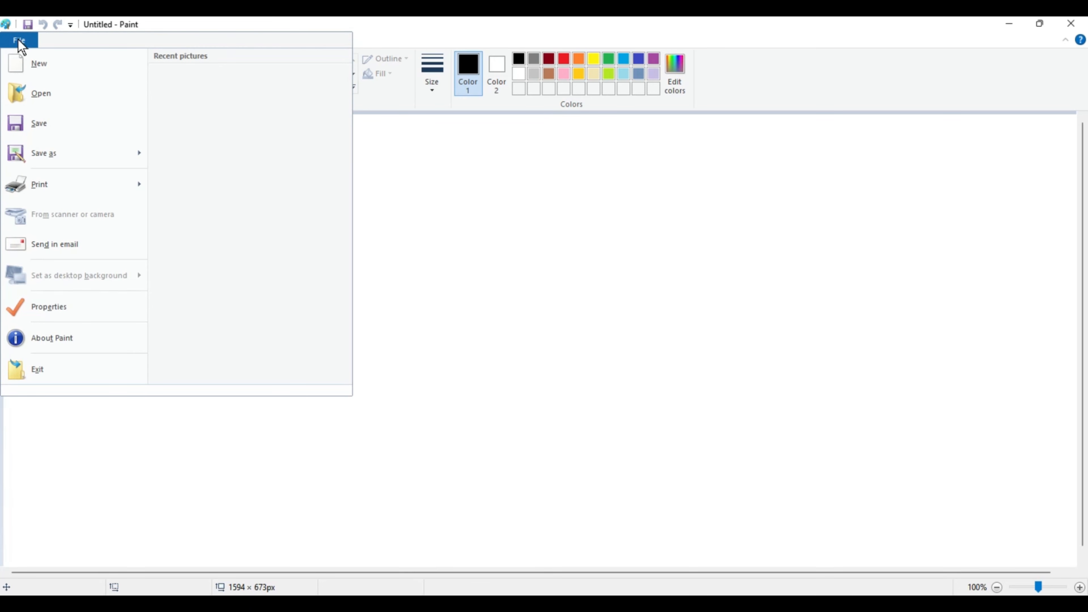
{"action": "left_click", "coordinate": [35, 95]}
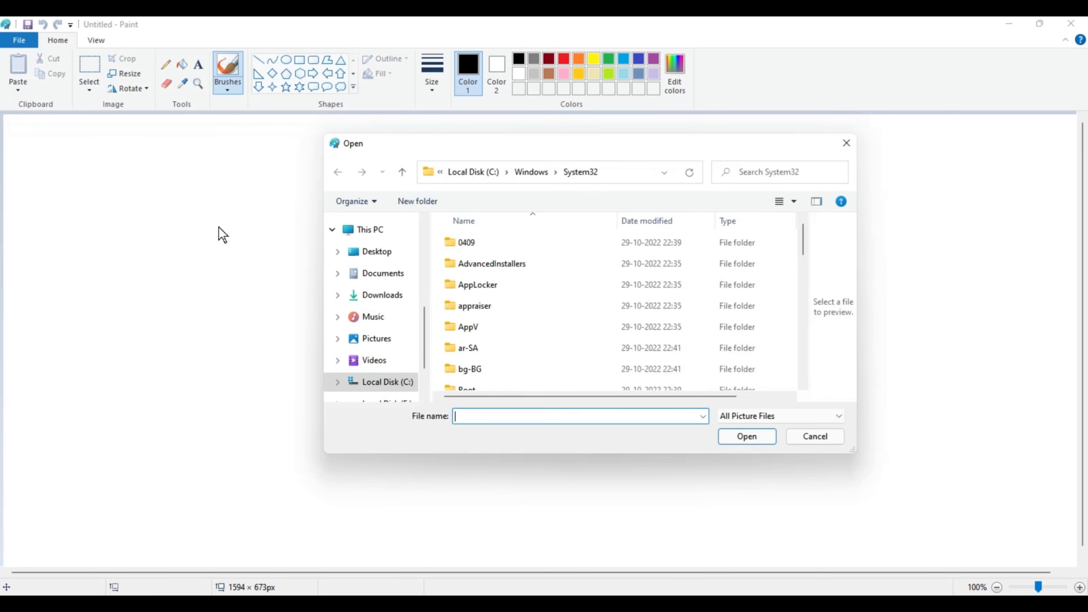
{"action": "left_click", "coordinate": [643, 177]}
{"action": "type", "text": "C:\\Users\\Jai Ganesh\\Desktop\\Images"}
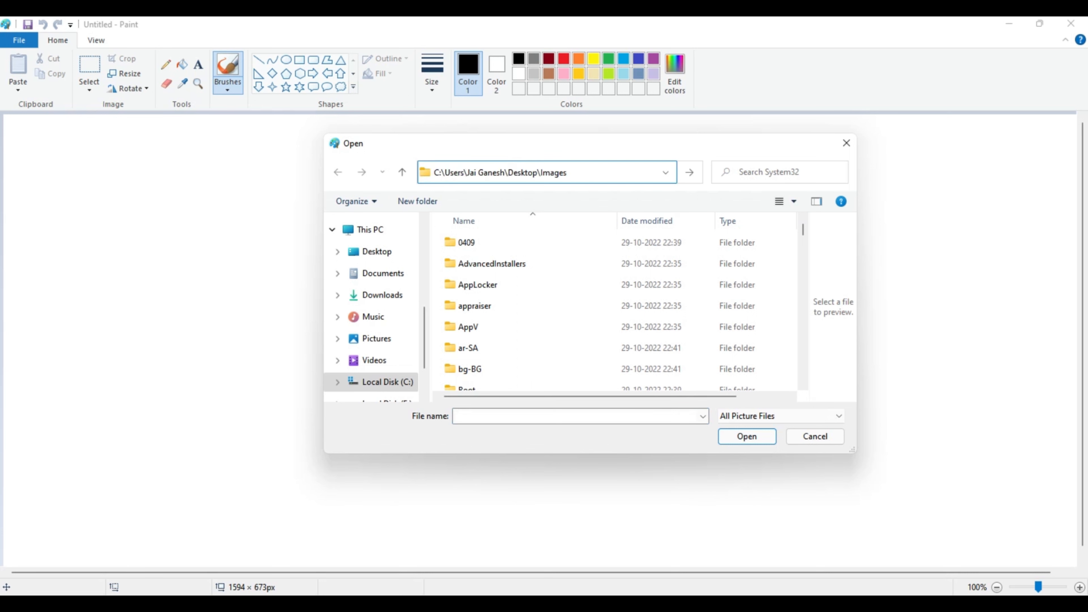
{"action": "key", "text": "Return"}
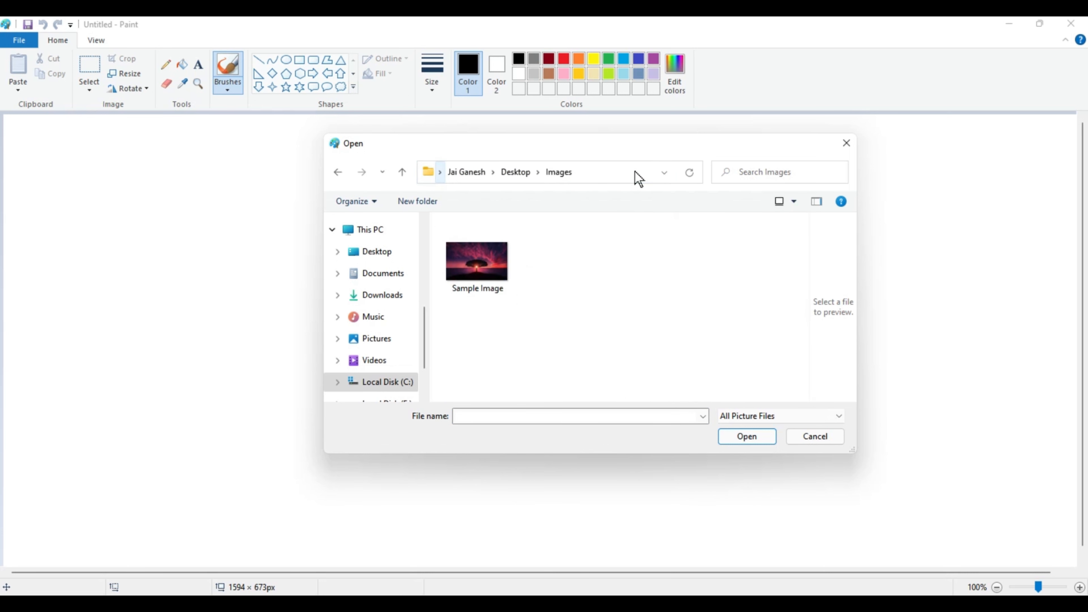
{"action": "left_click", "coordinate": [493, 291]}
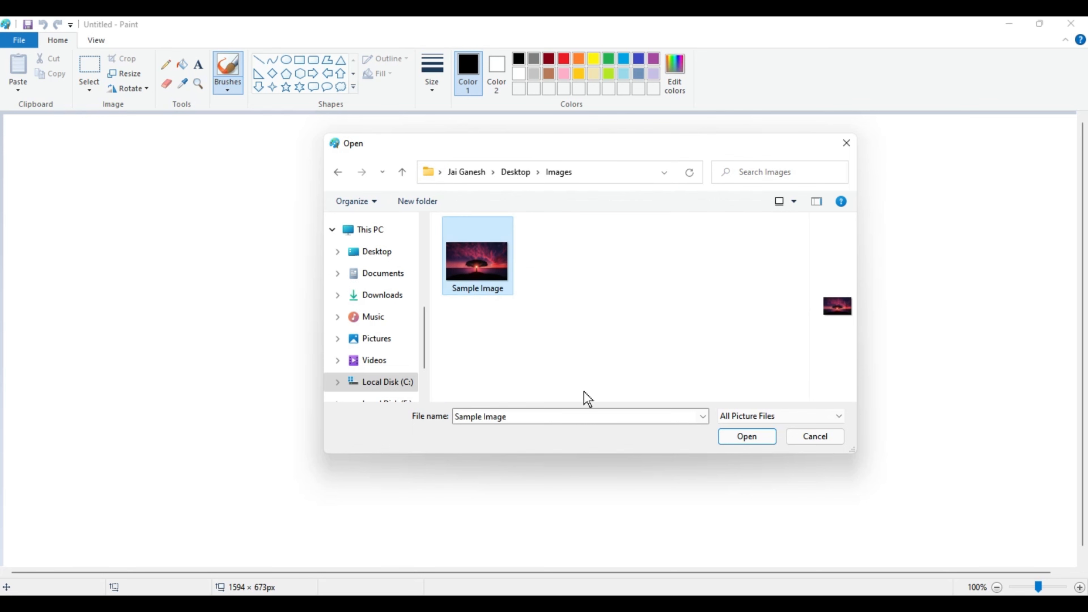
{"action": "left_click", "coordinate": [739, 437]}
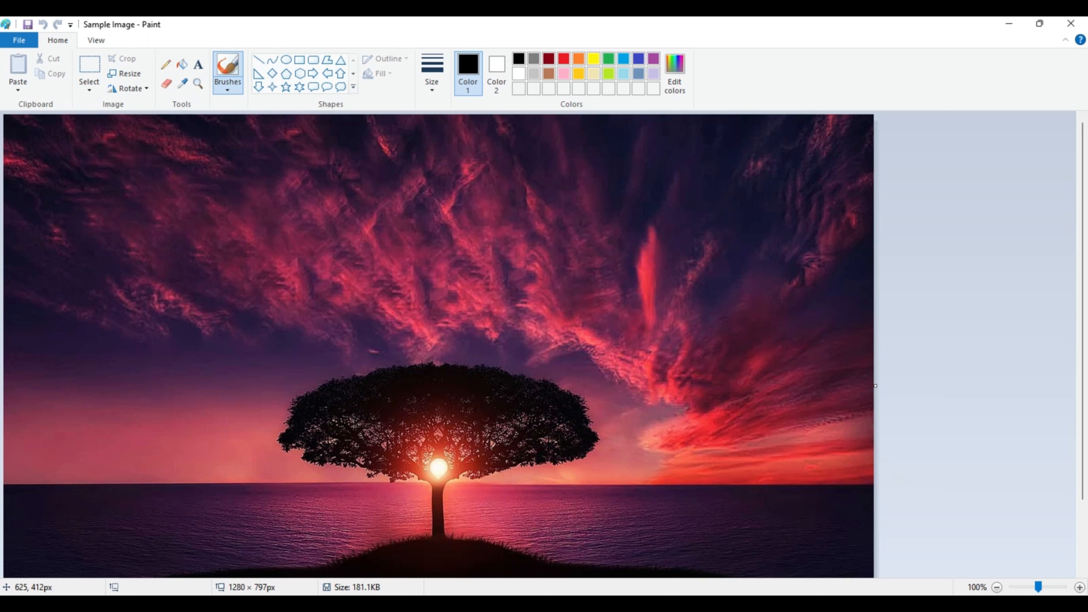
Step: Insert the text "sample text" in the sky area, using bold 16-point Berlin Sans FB Demi
{"action": "left_click", "coordinate": [198, 65]}
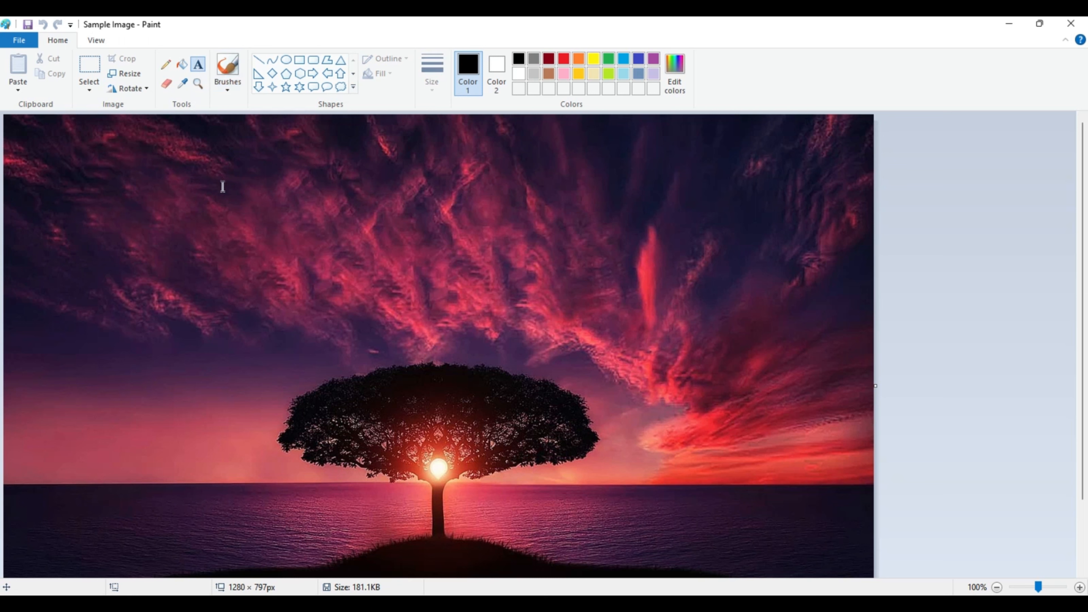
{"action": "left_click", "coordinate": [232, 184]}
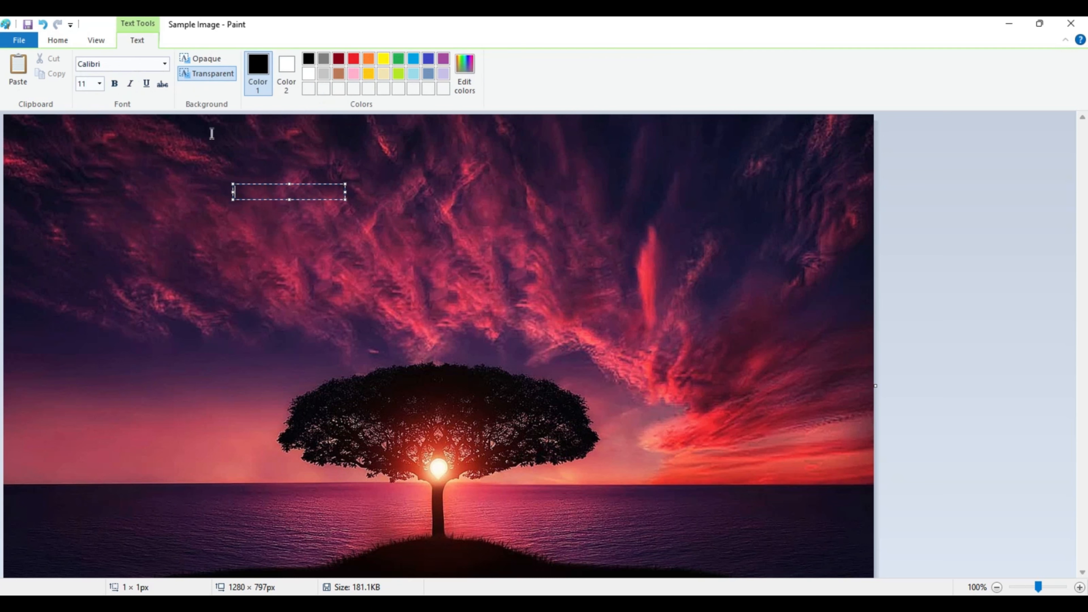
{"action": "left_click", "coordinate": [100, 84]}
{"action": "left_click", "coordinate": [100, 84]}
{"action": "left_click", "coordinate": [100, 84]}
{"action": "left_click", "coordinate": [87, 167]}
{"action": "left_click", "coordinate": [115, 84]}
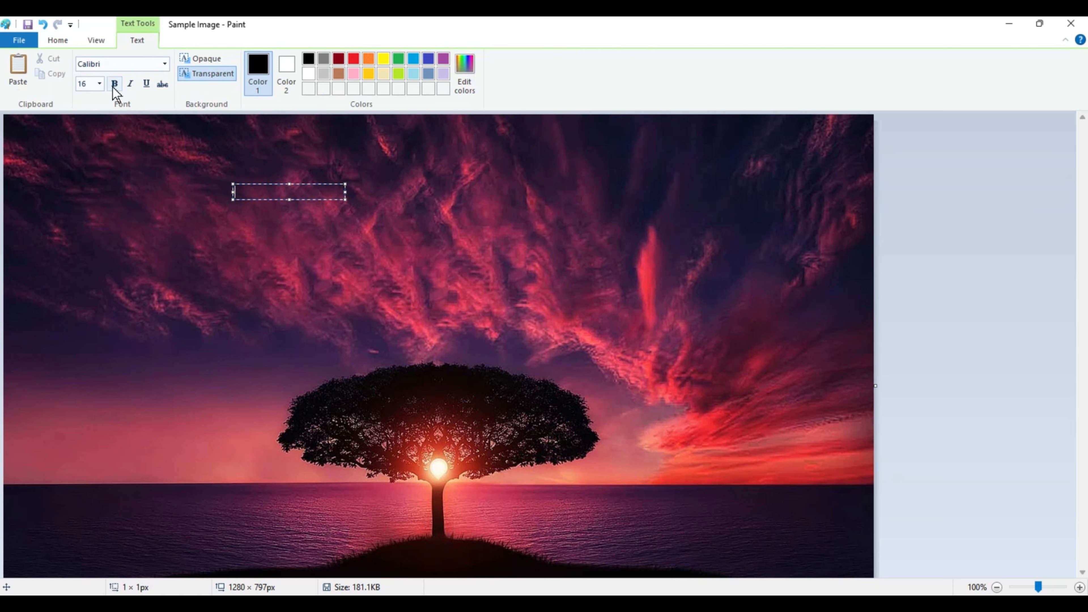
{"action": "left_click", "coordinate": [165, 64]}
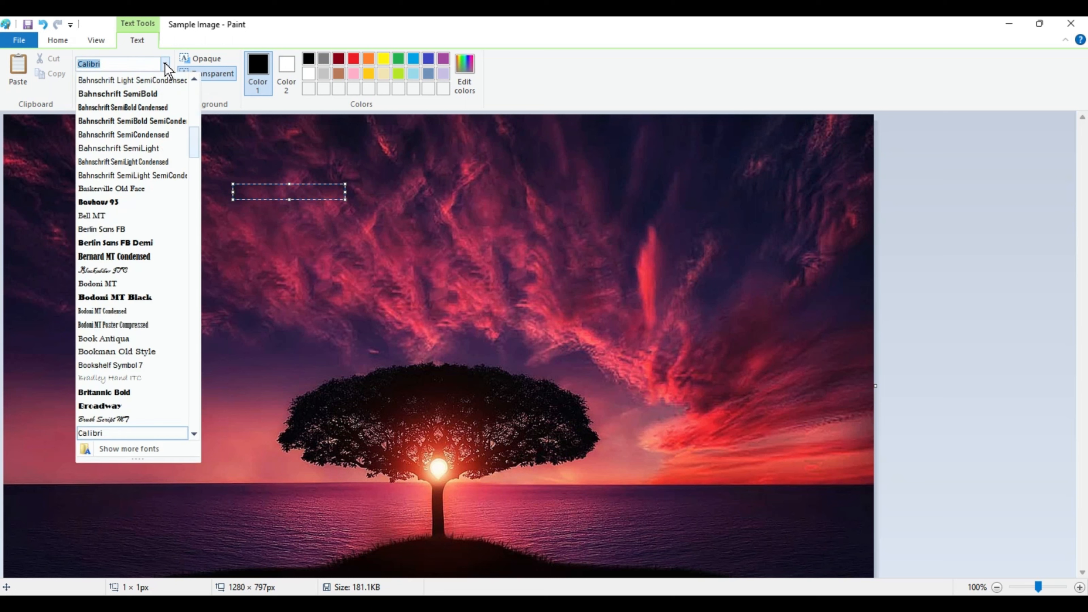
{"action": "left_click", "coordinate": [118, 243]}
{"action": "type", "text": "sample text"}
Step: Set the whole text to size 24 and enlarge its text box to about 575 × 168 px
{"action": "key", "text": "ctrl+a"}
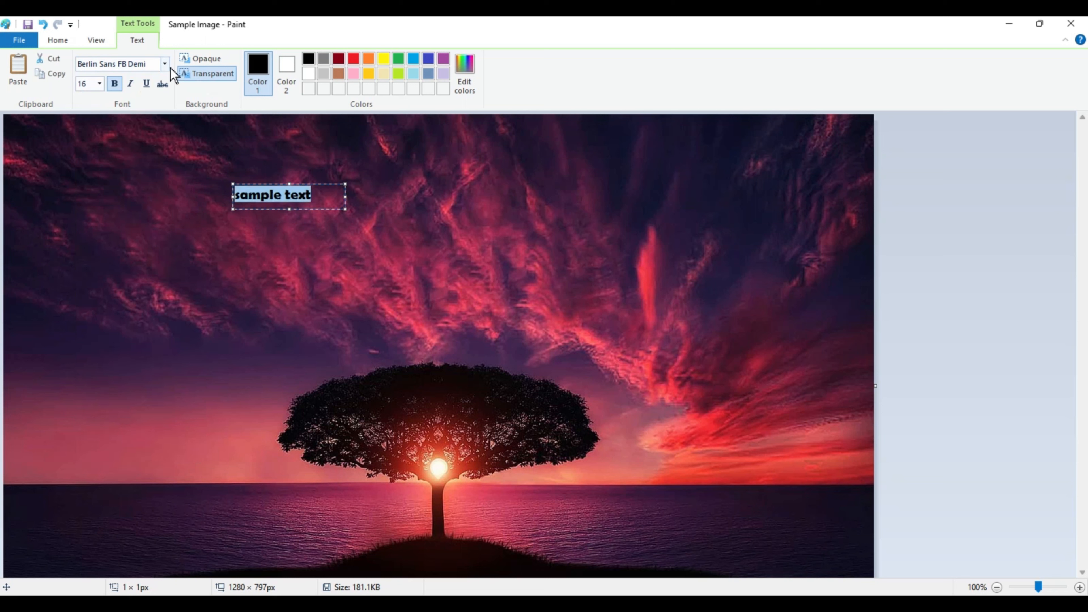
{"action": "left_click", "coordinate": [99, 84]}
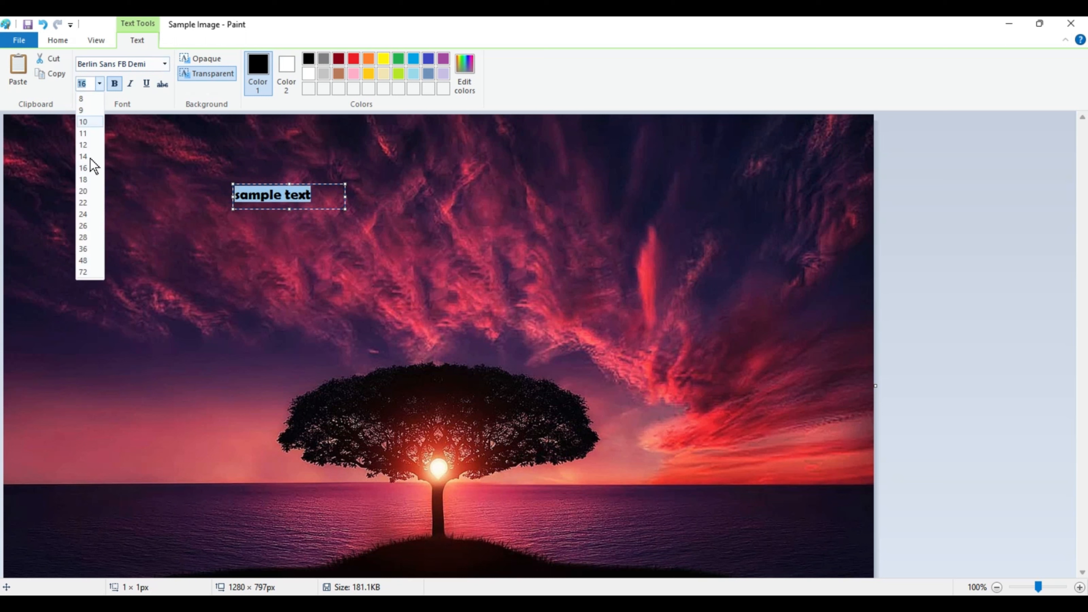
{"action": "left_click", "coordinate": [87, 194]}
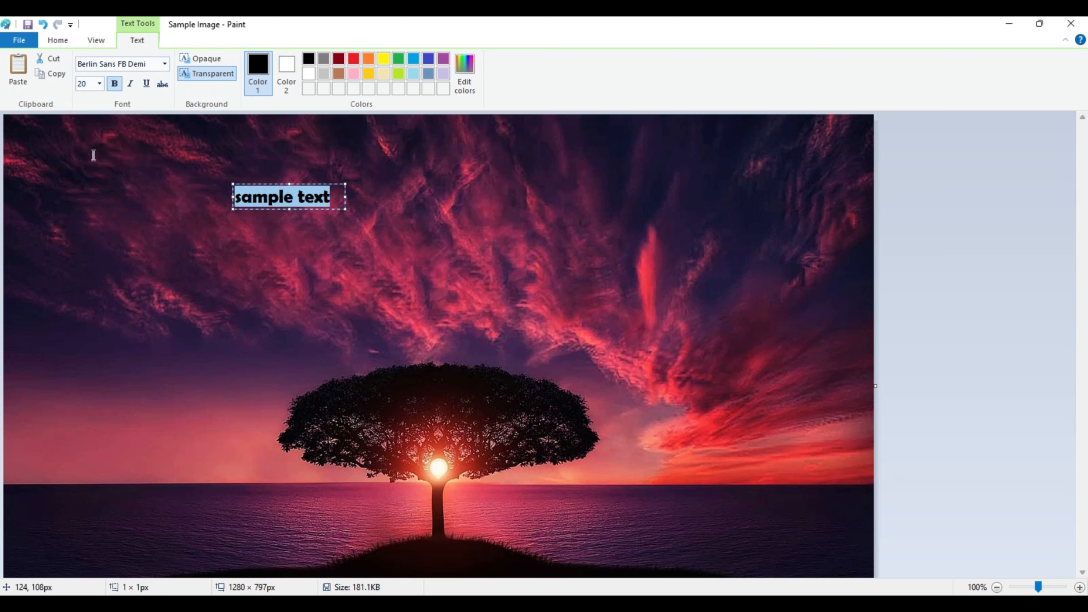
{"action": "left_click", "coordinate": [99, 83]}
{"action": "left_click", "coordinate": [85, 224]}
{"action": "left_click_drag", "start_coordinate": [345, 209], "coordinate": [621, 294]}
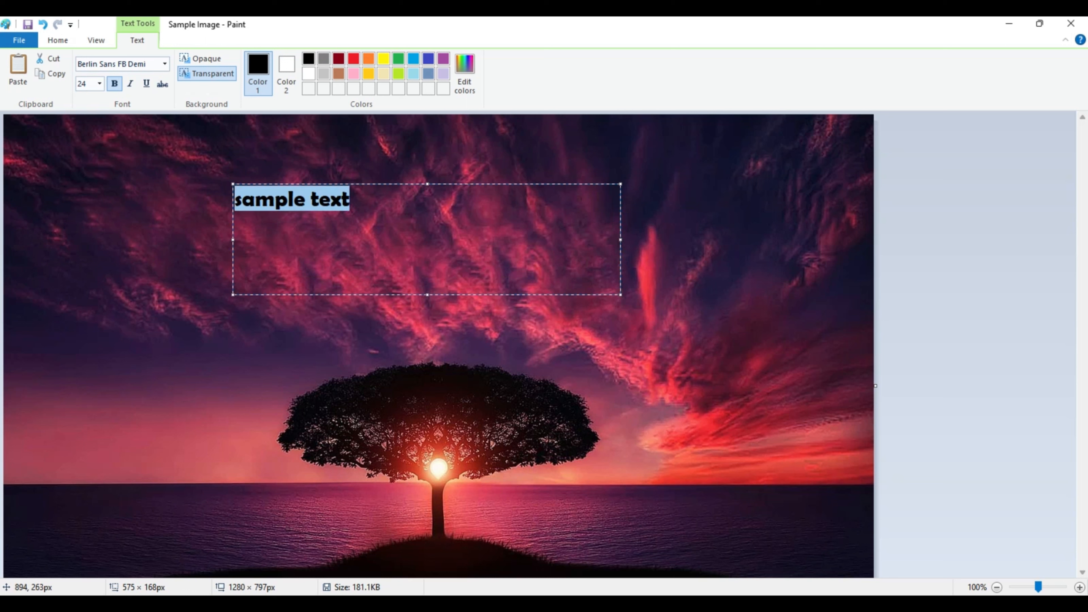
Step: Set the text size to 100 and widen the text box to about 721 px
{"action": "left_click", "coordinate": [99, 83]}
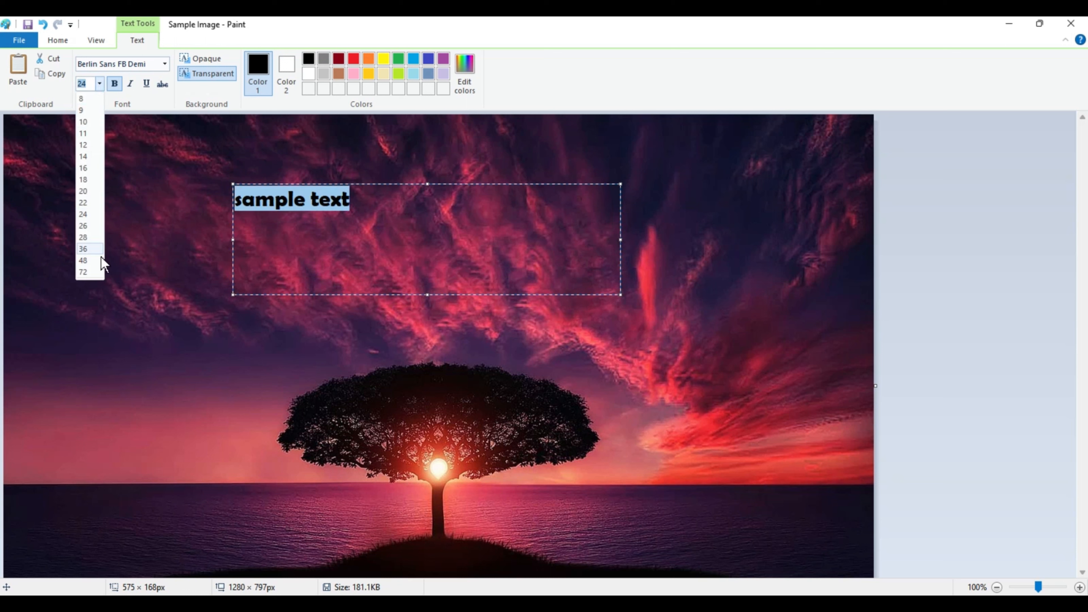
{"action": "left_click", "coordinate": [85, 272]}
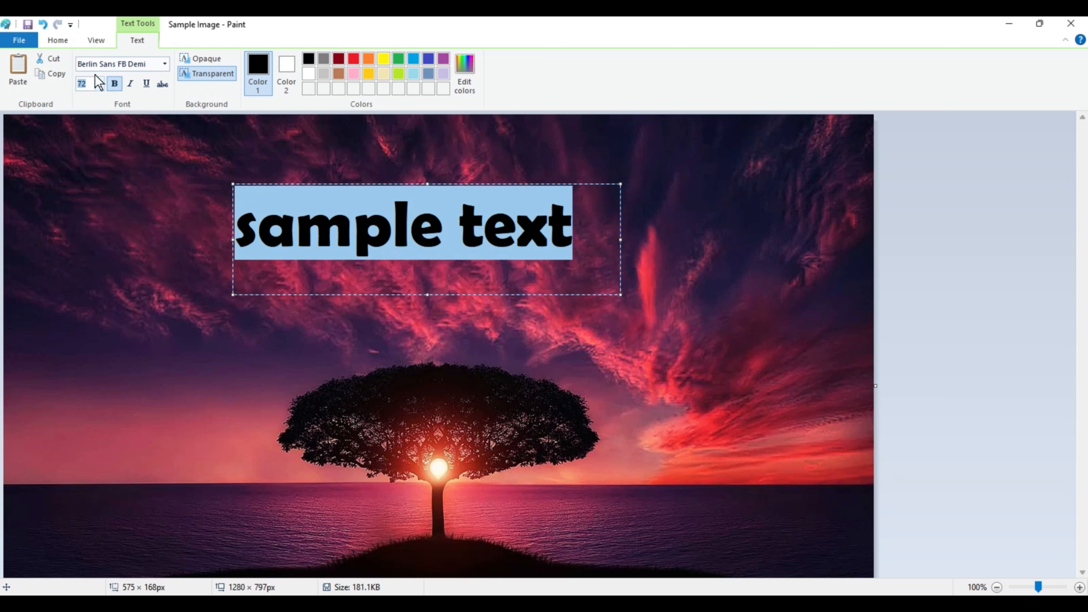
{"action": "type", "text": "100"}
{"action": "key", "text": "Return"}
{"action": "left_click_drag", "start_coordinate": [620, 294], "coordinate": [720, 295]}
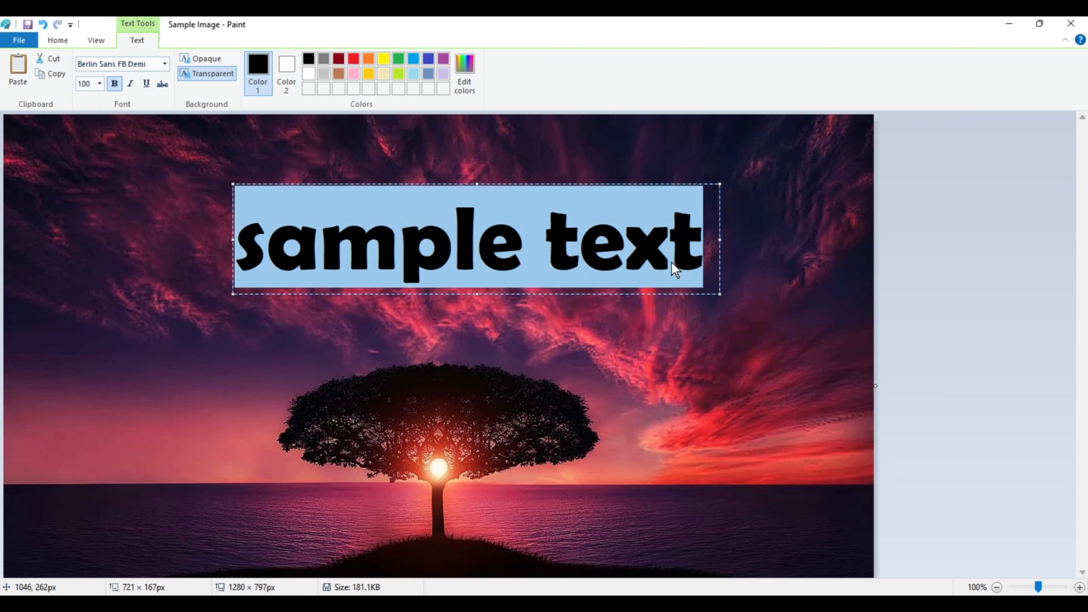
Step: Set the colour of "sample text" to white and apply the text to the image
{"action": "left_click", "coordinate": [629, 251]}
{"action": "left_click_drag", "start_coordinate": [707, 253], "coordinate": [235, 252]}
{"action": "left_click", "coordinate": [284, 70]}
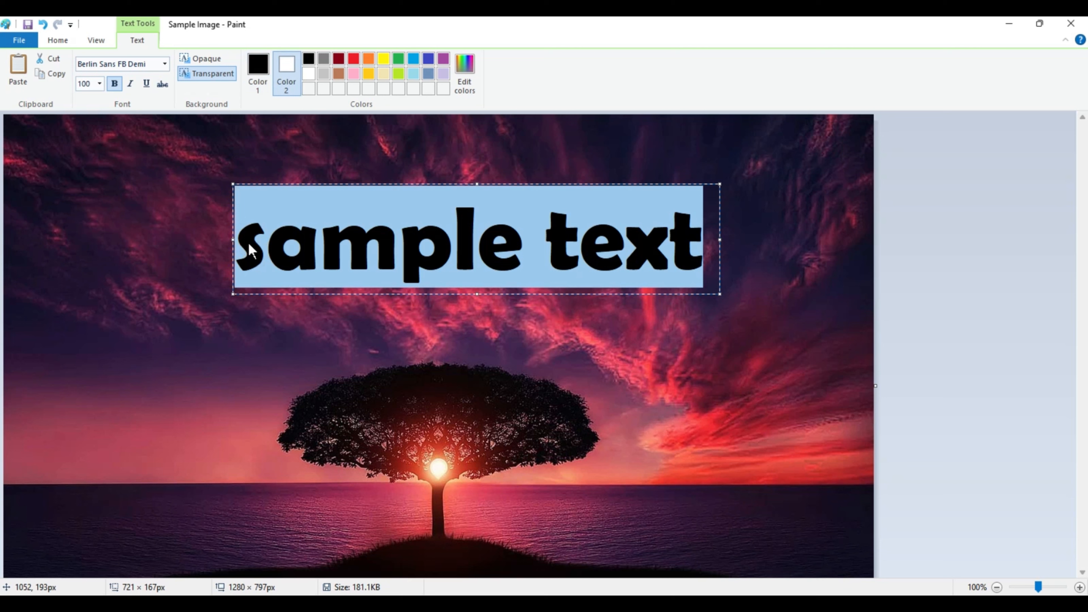
{"action": "left_click", "coordinate": [265, 71]}
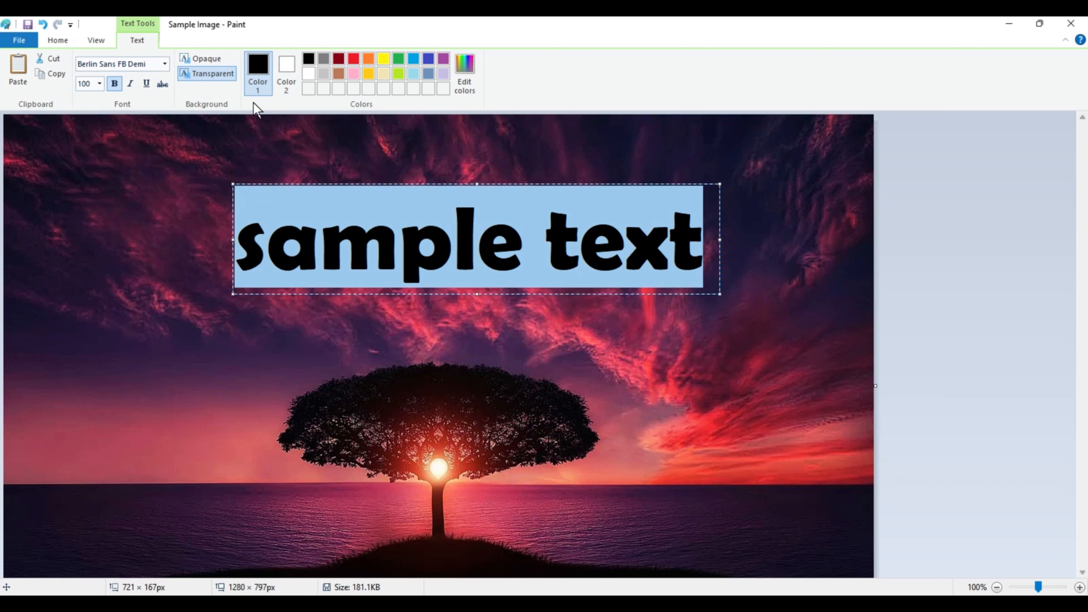
{"action": "left_click", "coordinate": [310, 75]}
{"action": "left_click", "coordinate": [260, 185]}
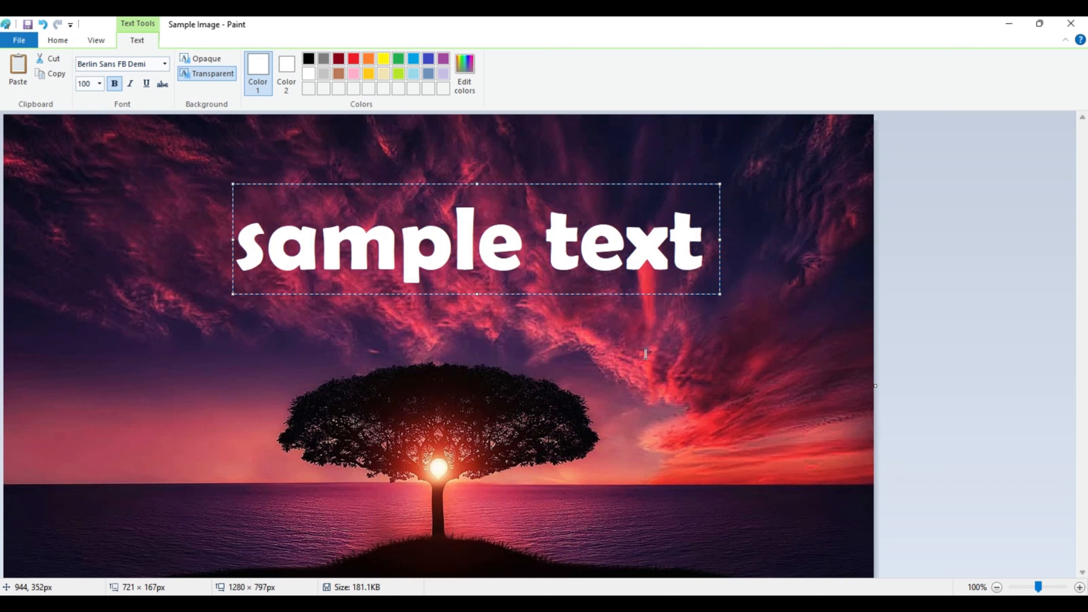
{"action": "left_click", "coordinate": [668, 305]}
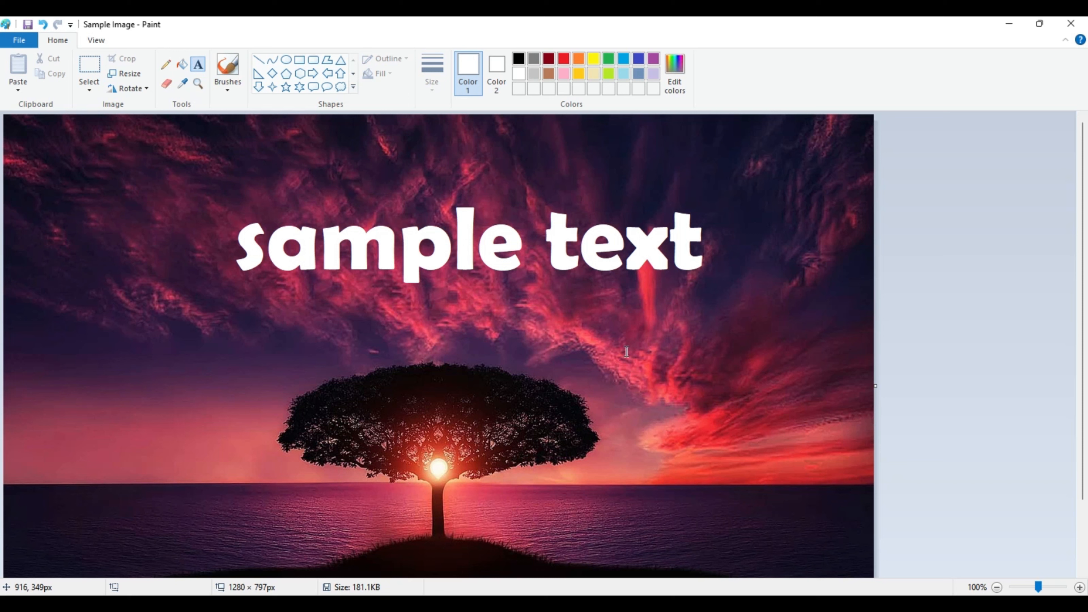
Step: Save the image with the added text under its original file name
{"action": "left_click", "coordinate": [19, 40]}
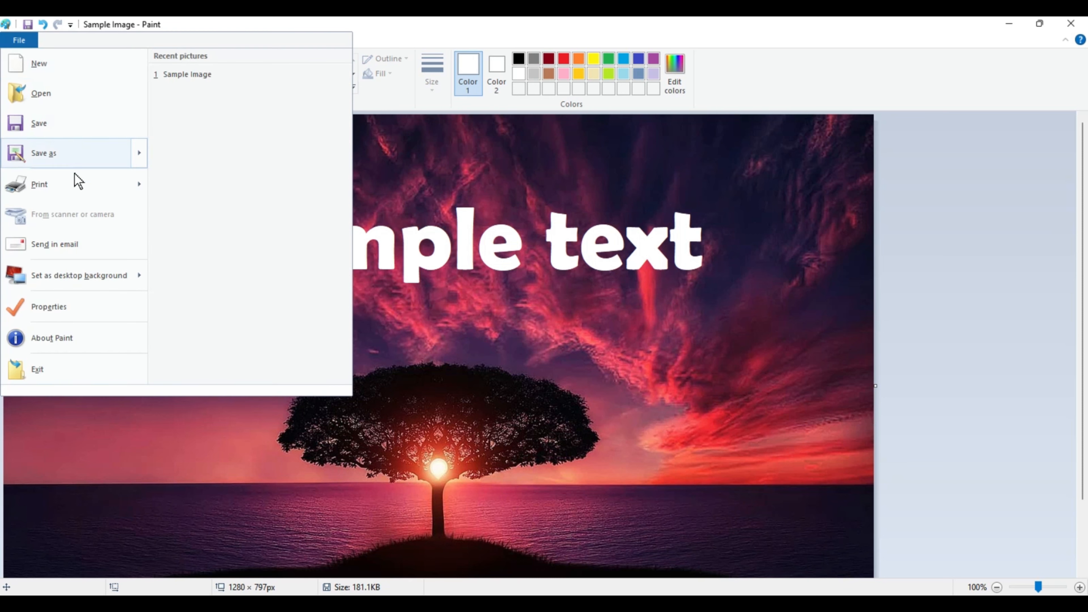
{"action": "left_click", "coordinate": [84, 128]}
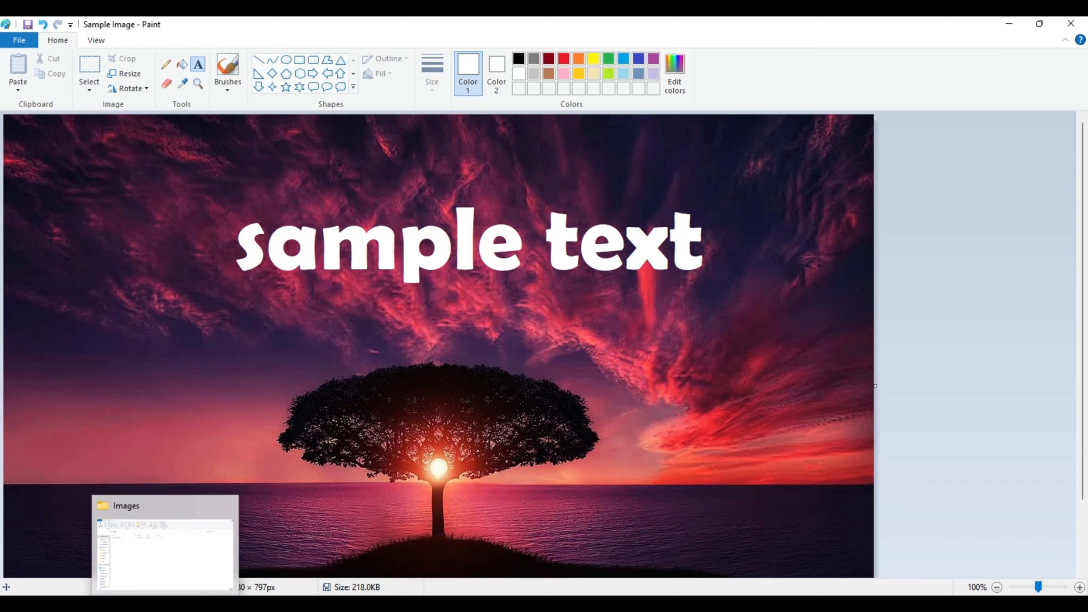
Step: Undo the text added to the image
{"action": "key", "text": "ctrl+z"}
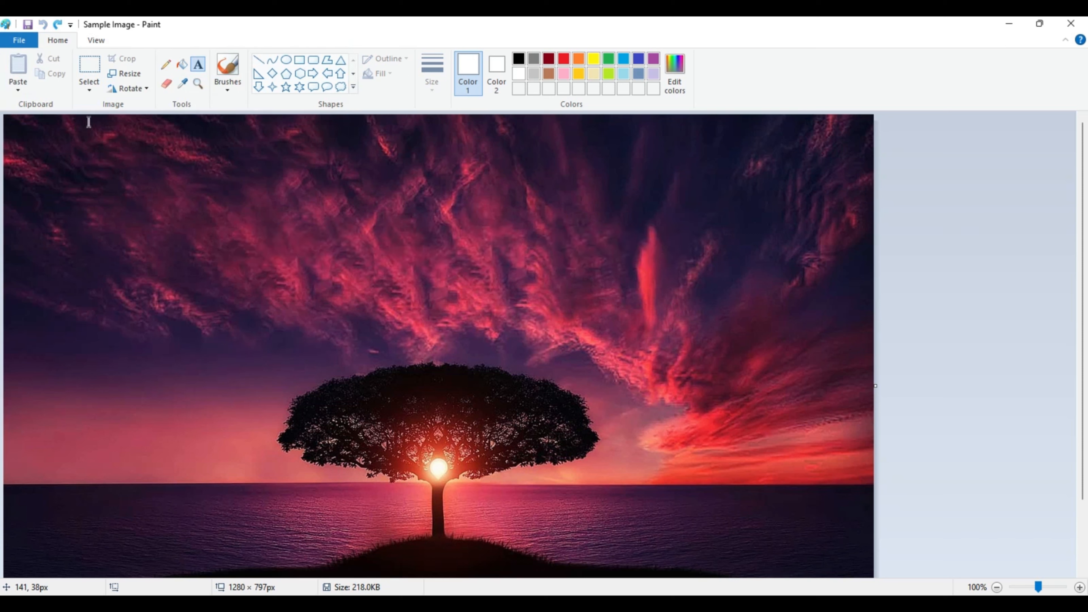
{"action": "left_click", "coordinate": [19, 40]}
{"action": "mouse_move", "coordinate": [47, 159]}
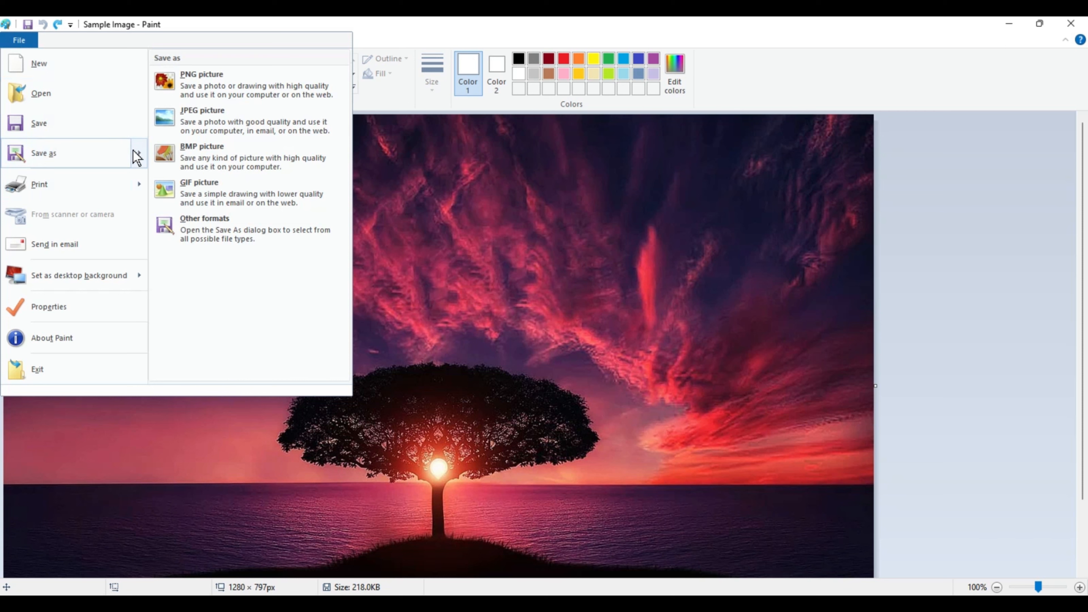
{"action": "key", "text": "Escape"}
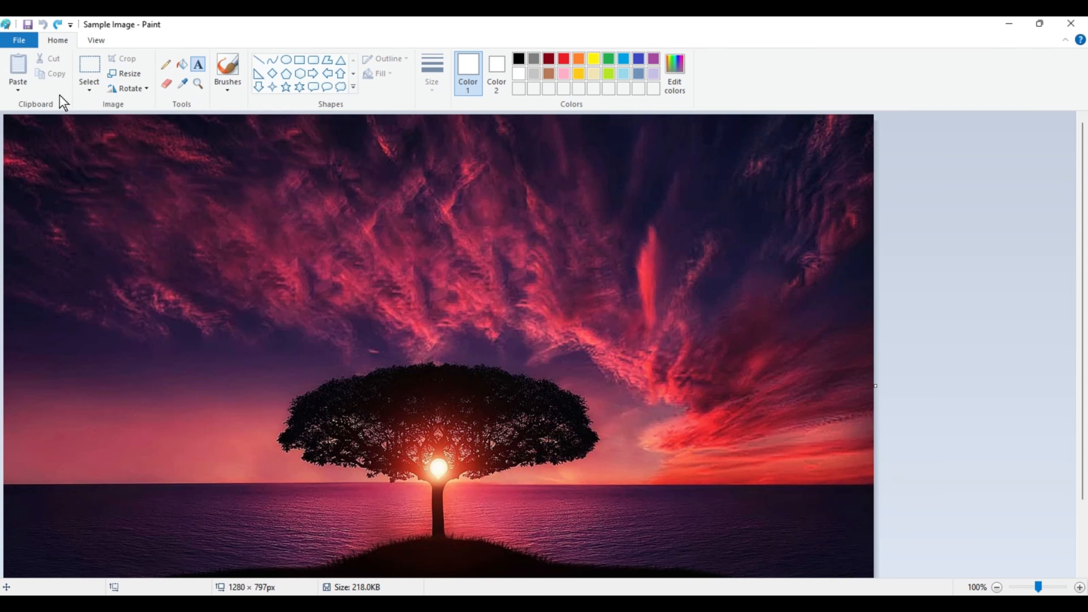
Step: Save the image without text in its original file, and save a copy named Sample Image 2
{"action": "left_click", "coordinate": [19, 39]}
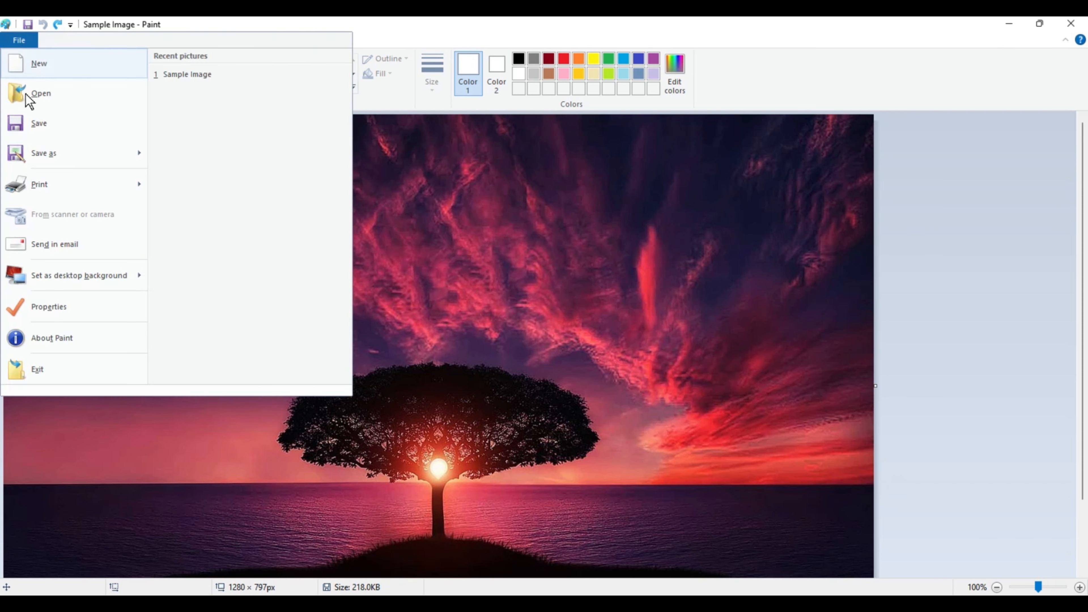
{"action": "left_click", "coordinate": [39, 121]}
{"action": "type", "text": "2"}
{"action": "key", "text": "Return"}
Step: Add "sample text" across the sky above the tree in Sample Image 2 and save the image
{"action": "left_click", "coordinate": [308, 162]}
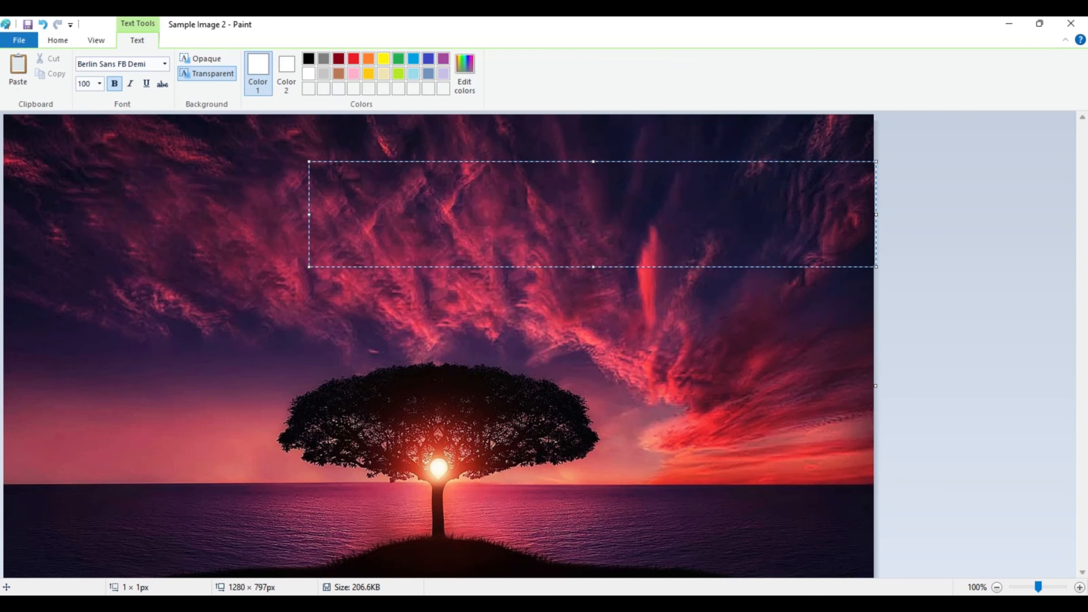
{"action": "type", "text": "sample t"}
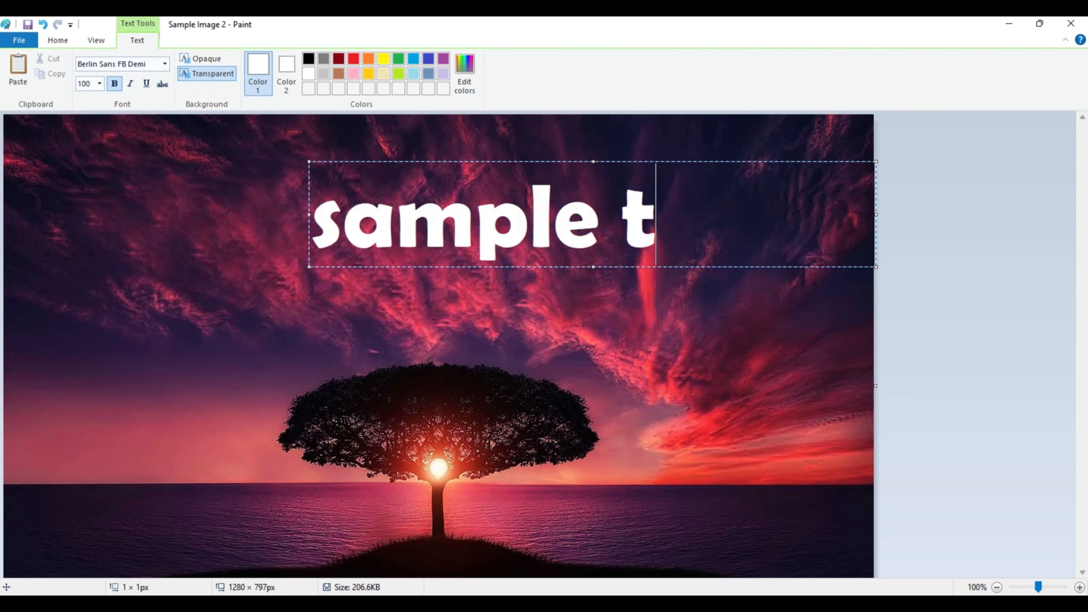
{"action": "type", "text": "ext"}
{"action": "left_click_drag", "start_coordinate": [428, 266], "coordinate": [285, 261]}
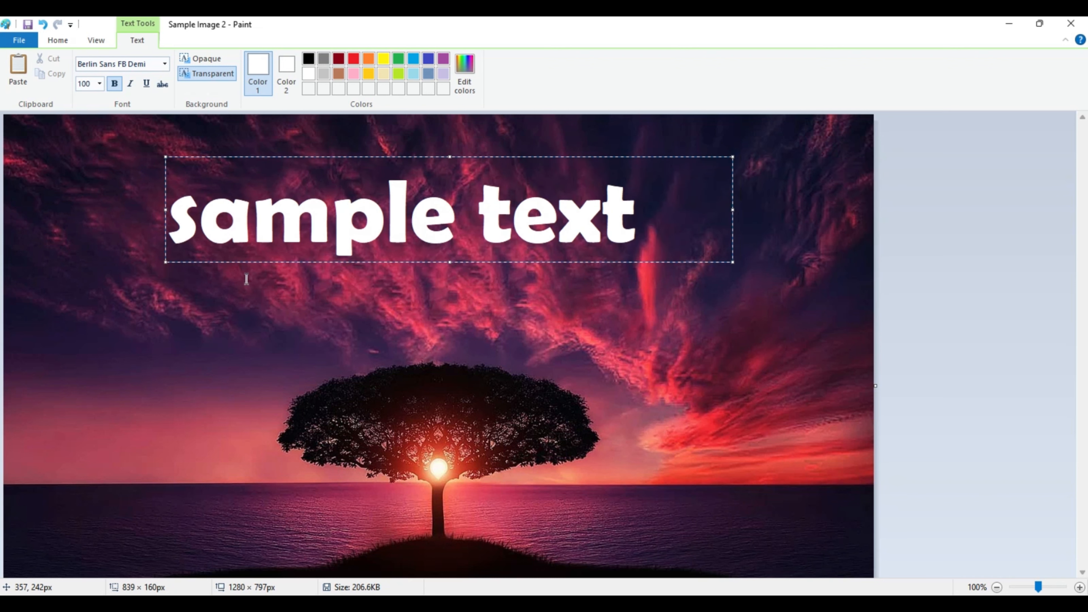
{"action": "left_click", "coordinate": [246, 276]}
Step: Switch to the Images folder and enlarge the thumbnails to compare both image files
{"action": "left_click", "coordinate": [218, 605]}
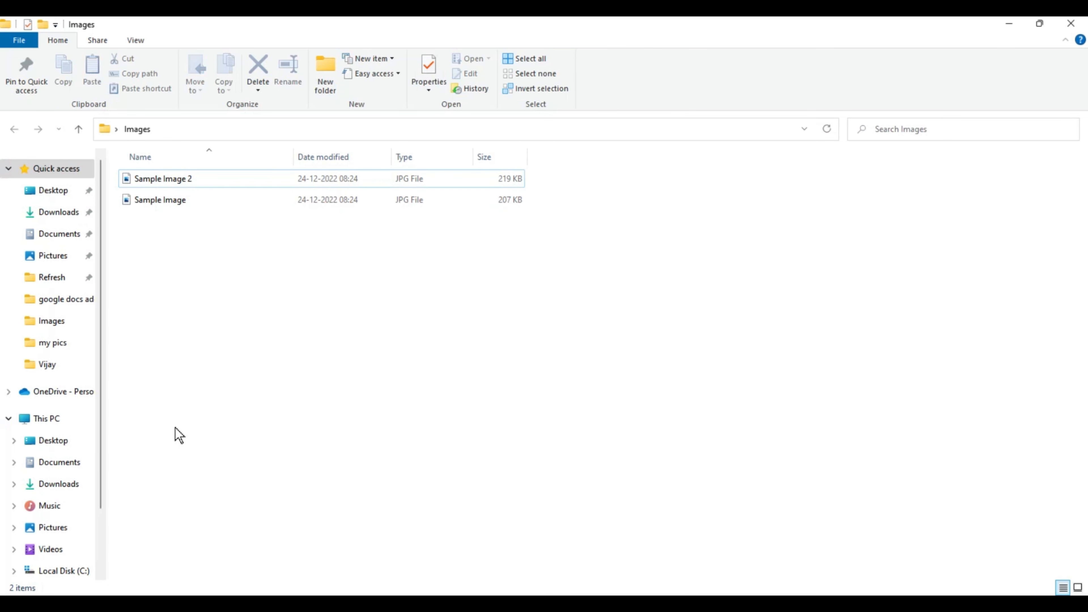
{"action": "scroll", "coordinate": [249, 336], "scroll_direction": "up", "scroll_amount": 5}
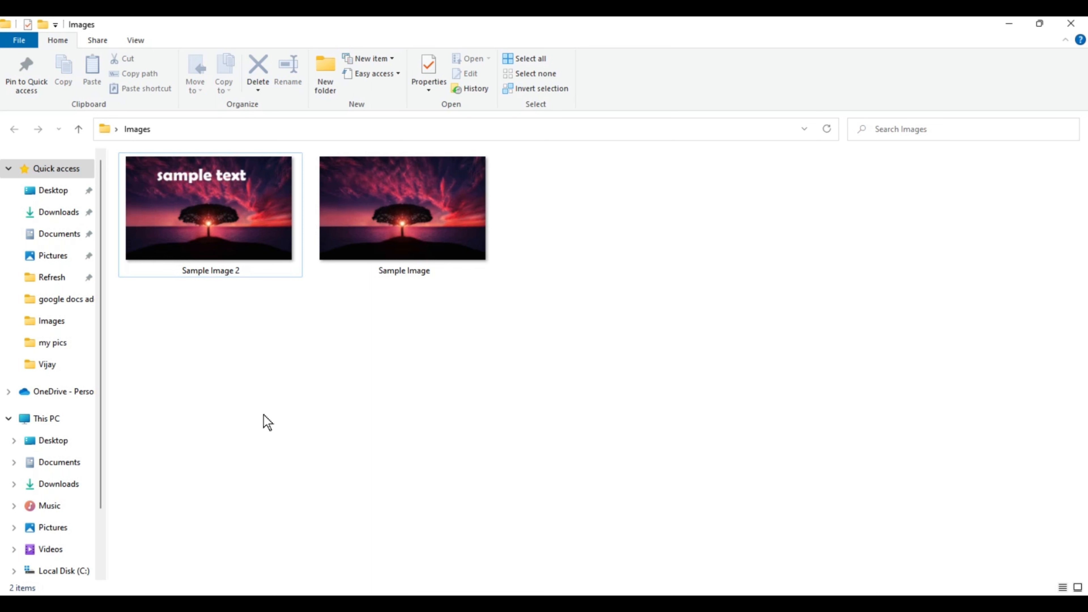
{"action": "left_click", "coordinate": [193, 257]}
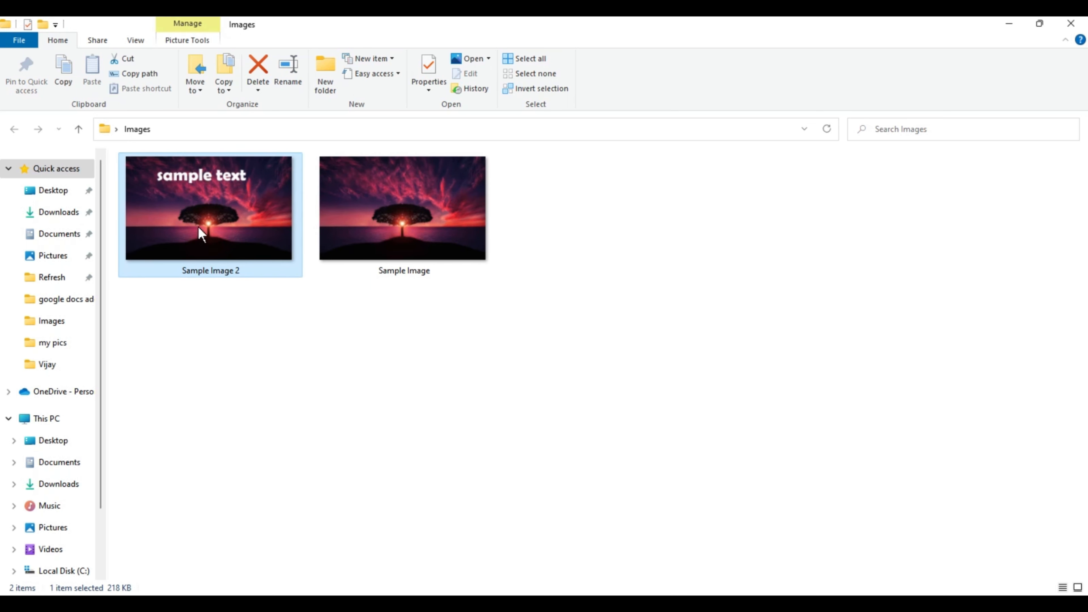
{"action": "left_click", "coordinate": [236, 447]}
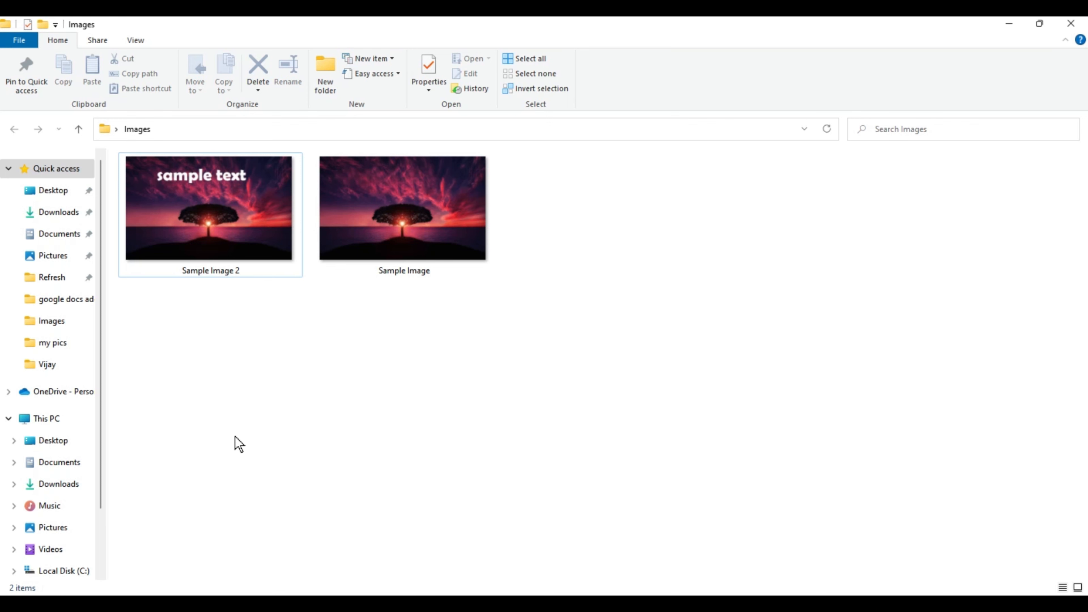
Step: Switch to Chrome, replace the Google Slides page with a new tab and open canva.com
{"action": "left_click", "coordinate": [302, 592]}
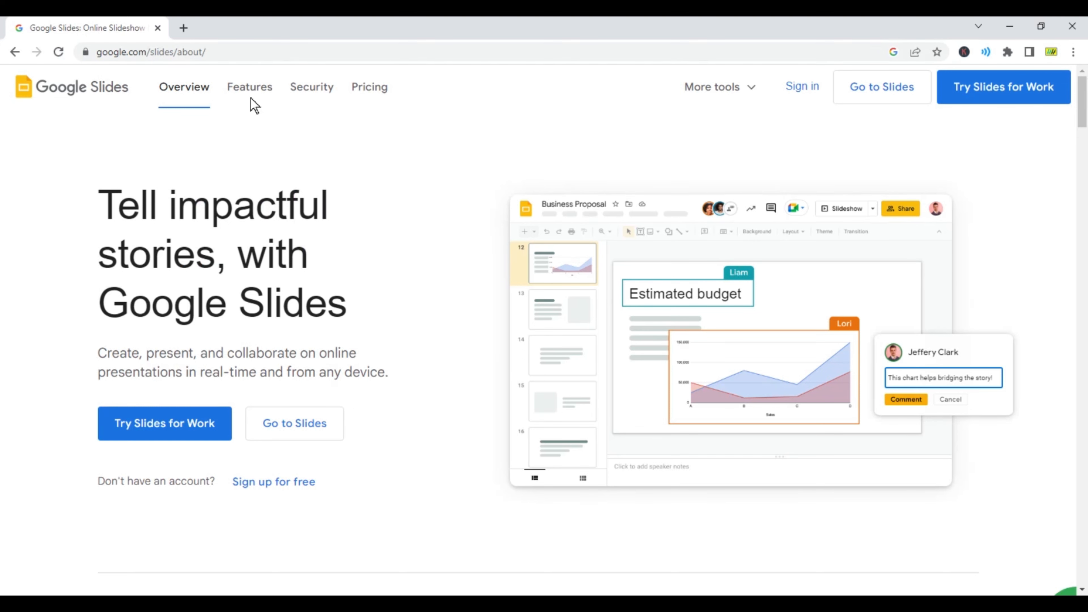
{"action": "left_click", "coordinate": [182, 27]}
{"action": "left_click", "coordinate": [157, 27]}
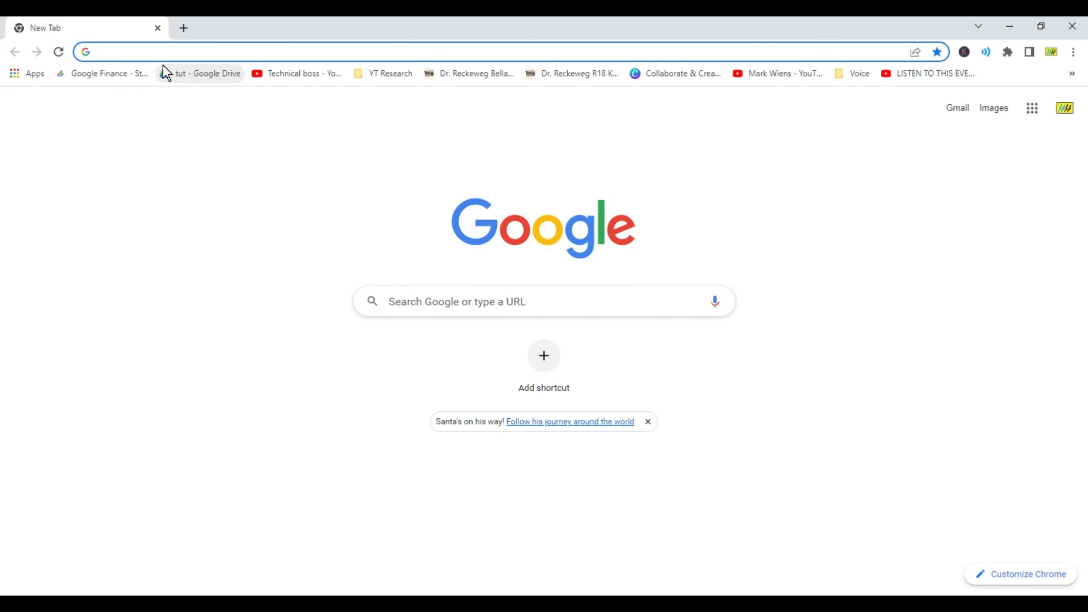
{"action": "type", "text": "ca"}
{"action": "key", "text": "Return"}
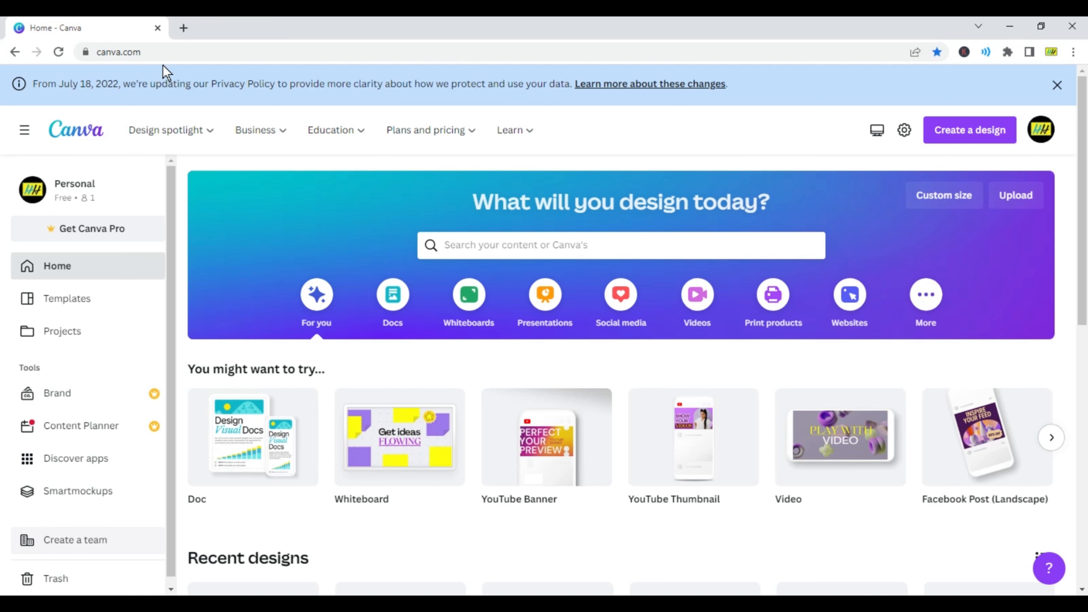
Step: Open Canva's full template collection and look through the designs on offer
{"action": "mouse_move", "coordinate": [268, 151]}
{"action": "scroll", "coordinate": [700, 553], "scroll_direction": "down", "scroll_amount": 1}
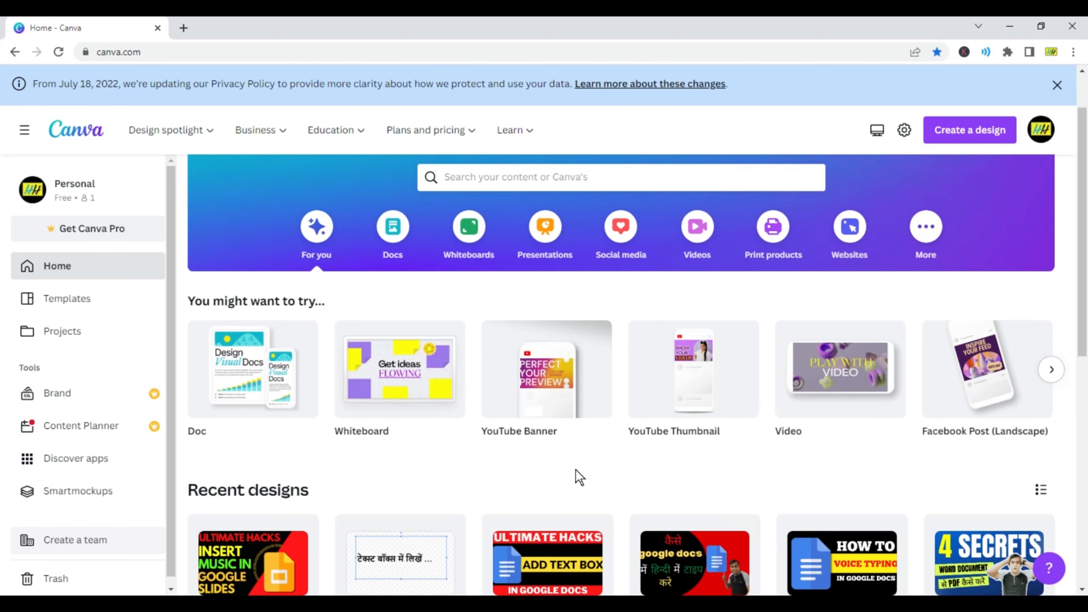
{"action": "scroll", "coordinate": [576, 476], "scroll_direction": "up", "scroll_amount": 1}
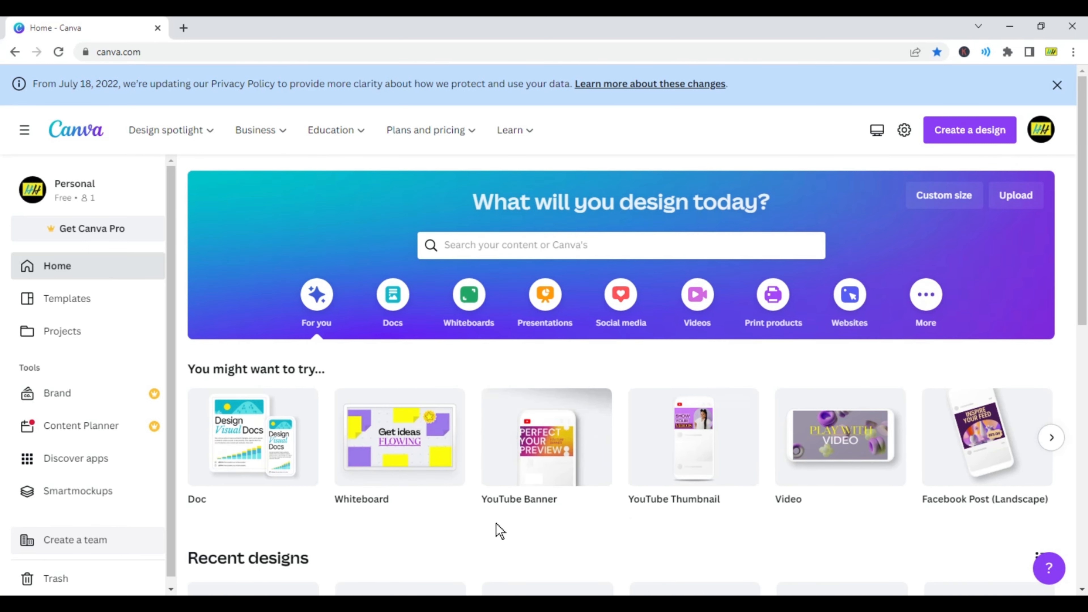
{"action": "left_click", "coordinate": [68, 299]}
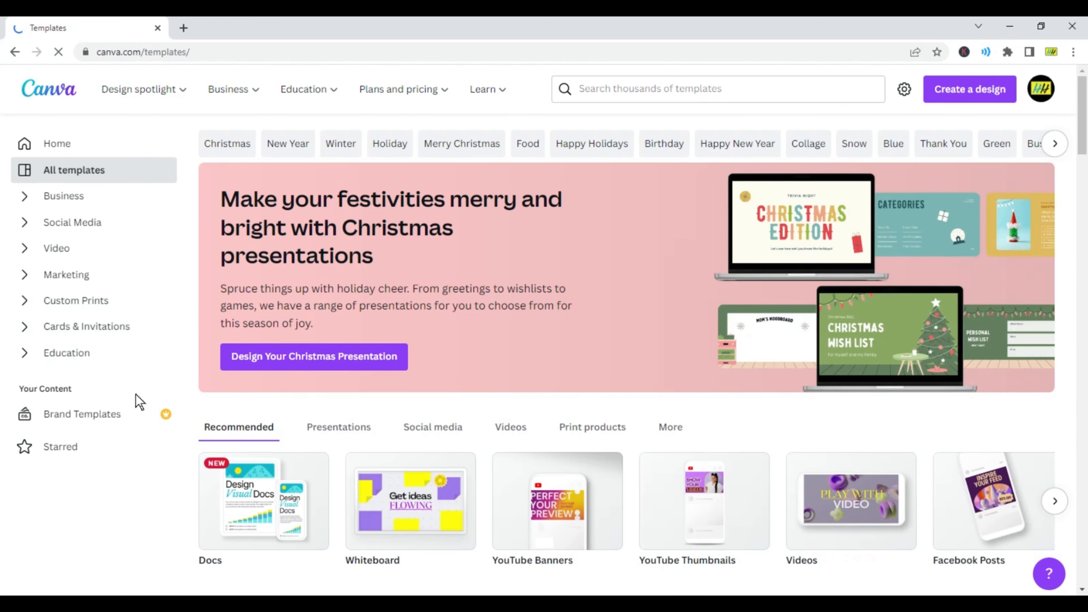
{"action": "scroll", "coordinate": [989, 525], "scroll_direction": "down", "scroll_amount": 10}
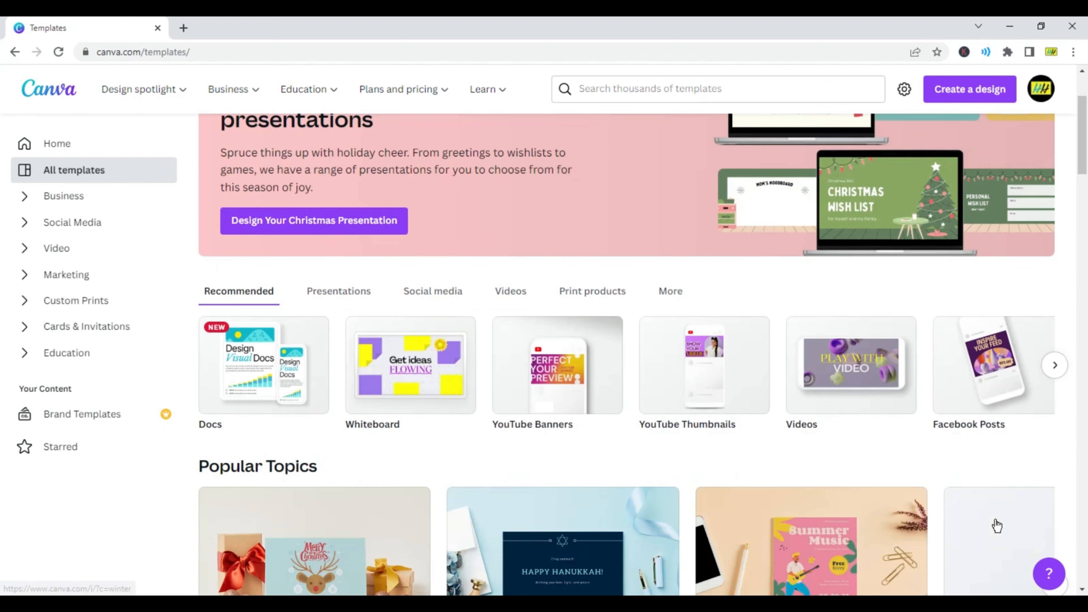
{"action": "scroll", "coordinate": [934, 521], "scroll_direction": "down", "scroll_amount": 15}
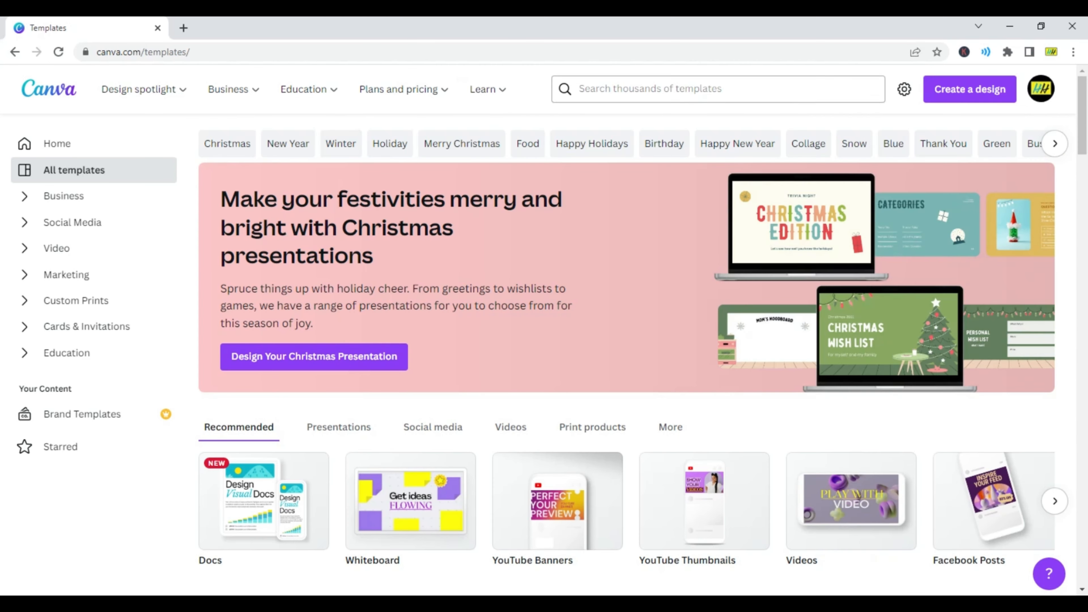
Step: Find the Facebook Post templates and create a blank Facebook Post design
{"action": "left_click", "coordinate": [685, 89]}
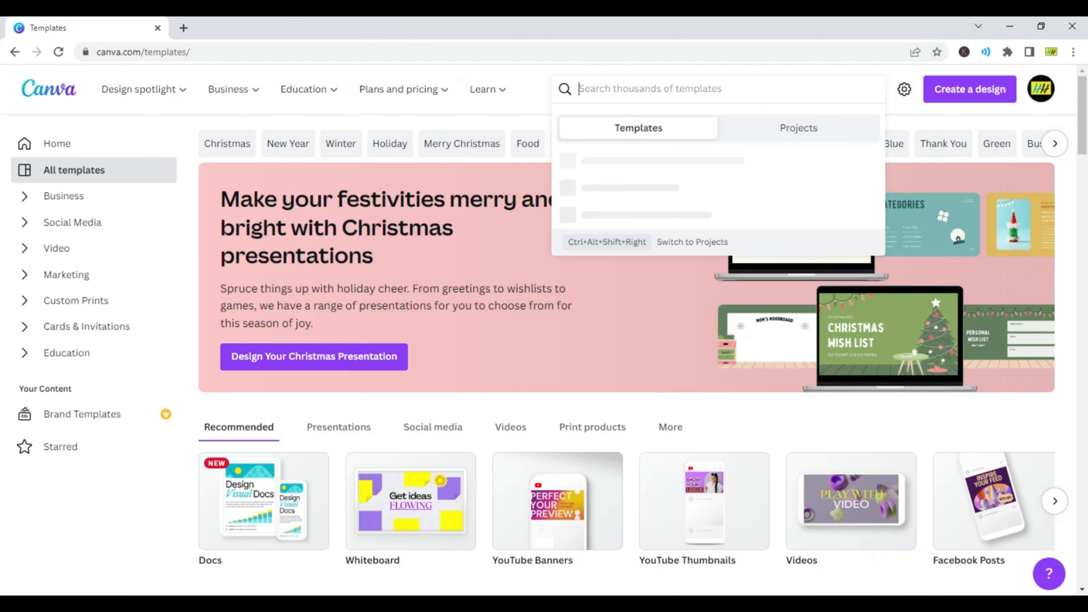
{"action": "left_click", "coordinate": [642, 244]}
{"action": "scroll", "coordinate": [429, 326], "scroll_direction": "down", "scroll_amount": 3}
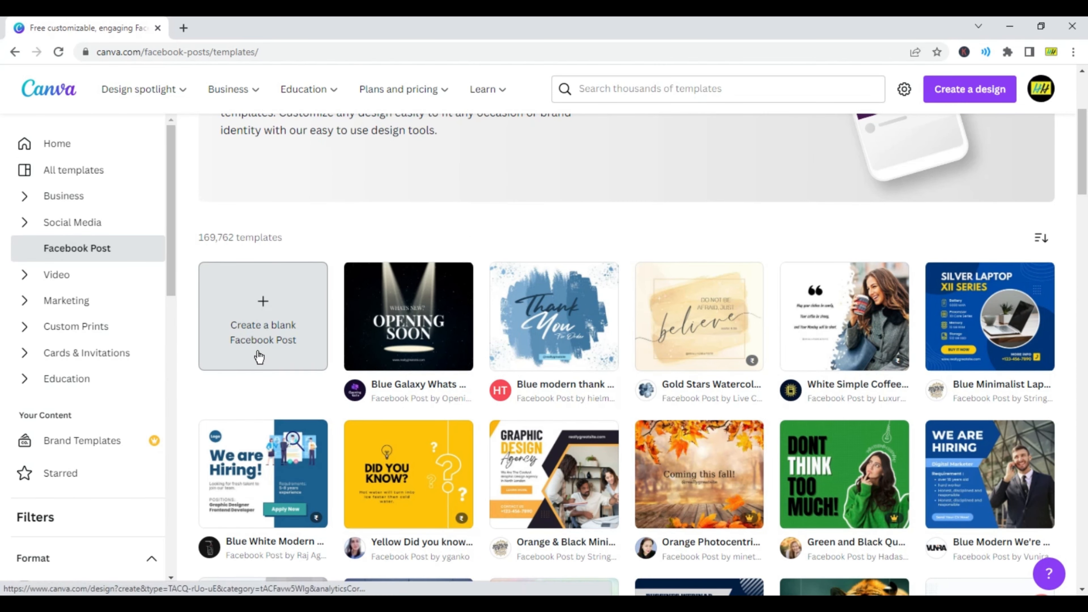
{"action": "left_click", "coordinate": [257, 337]}
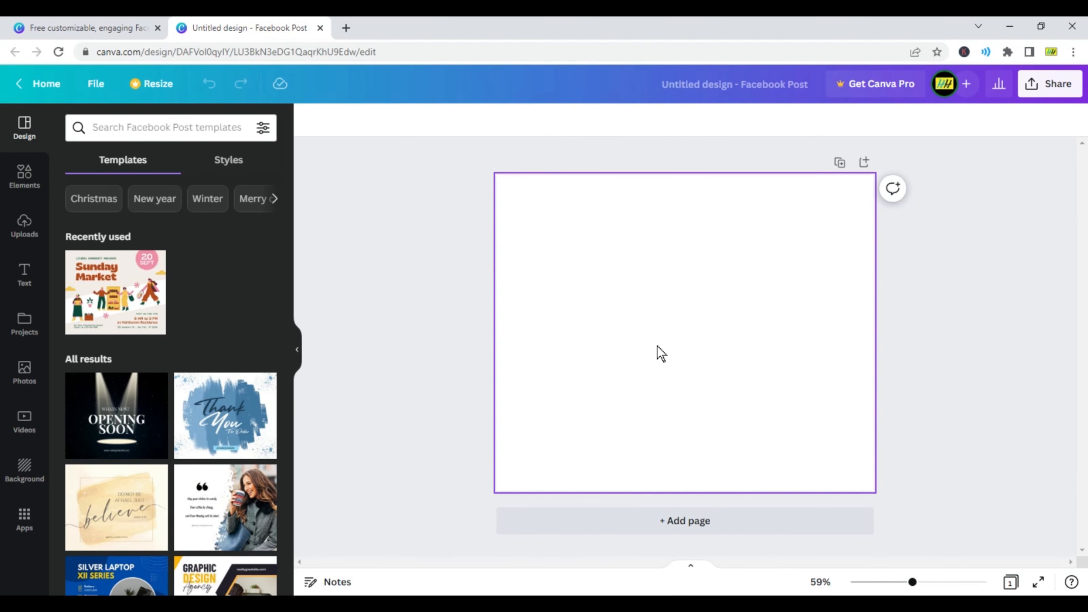
Step: Upload Sample Image from the Images folder on the desktop to the Canva uploads
{"action": "left_click", "coordinate": [23, 225]}
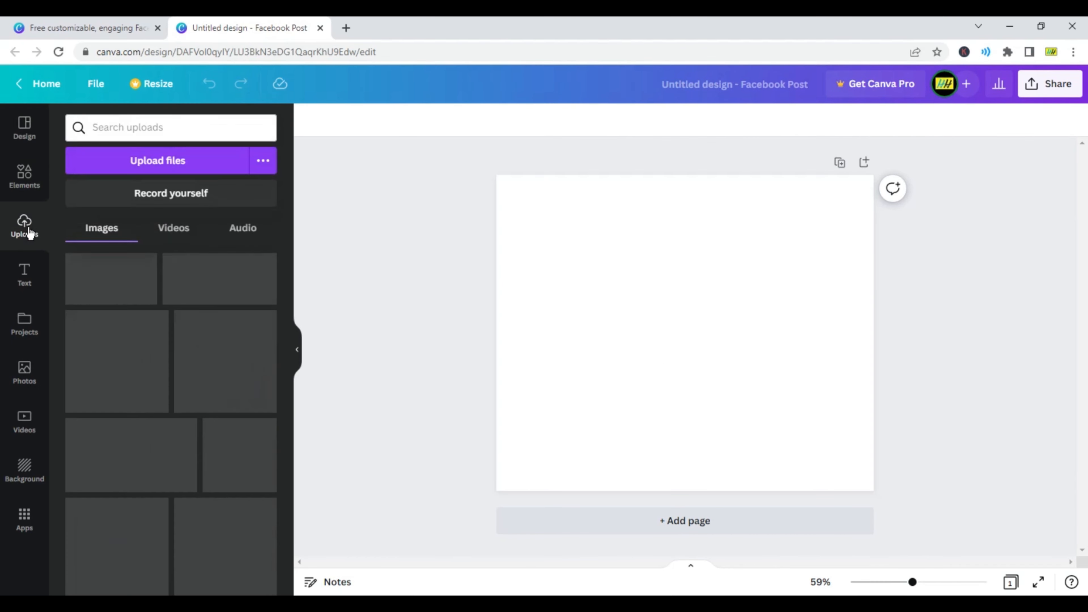
{"action": "left_click", "coordinate": [156, 163]}
{"action": "left_click", "coordinate": [441, 173]}
{"action": "type", "text": "C:\\Users\\Jai Ganesh\\Desktop\\Images"}
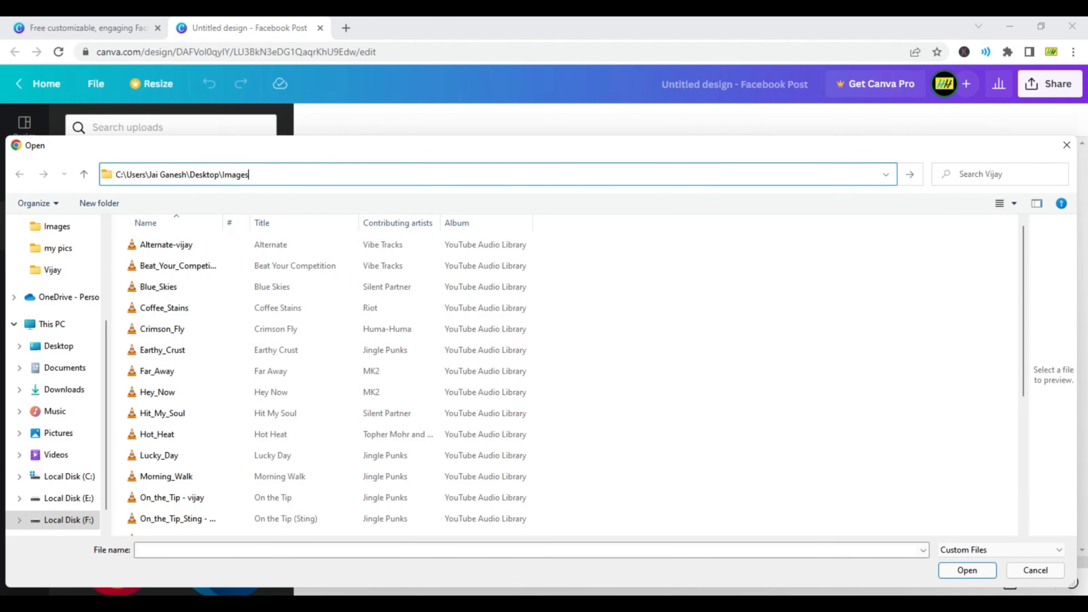
{"action": "key", "text": "Return"}
{"action": "left_click", "coordinate": [237, 269]}
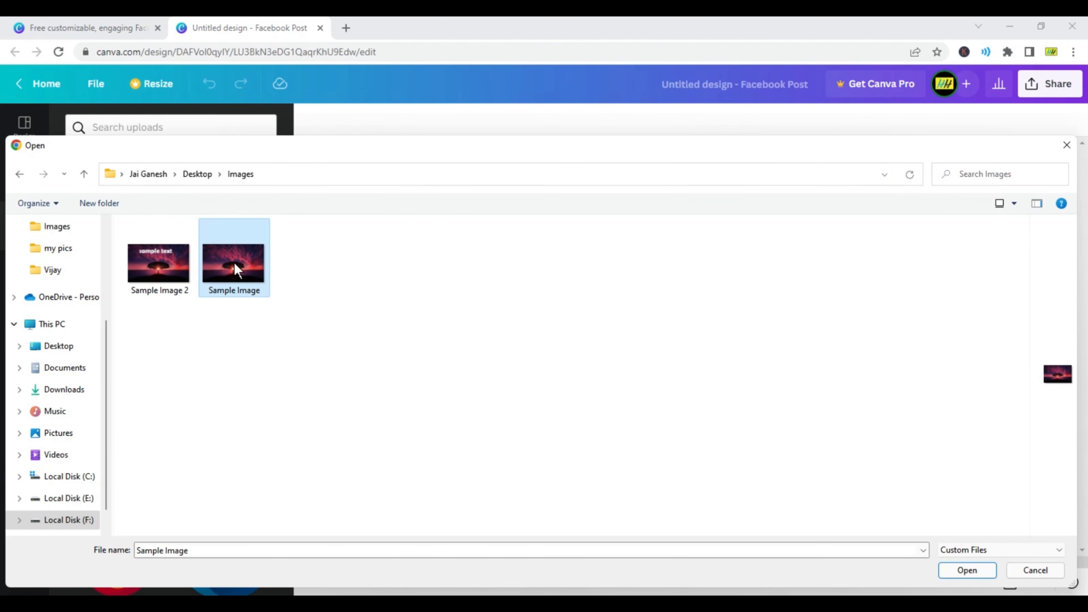
{"action": "left_click", "coordinate": [968, 569]}
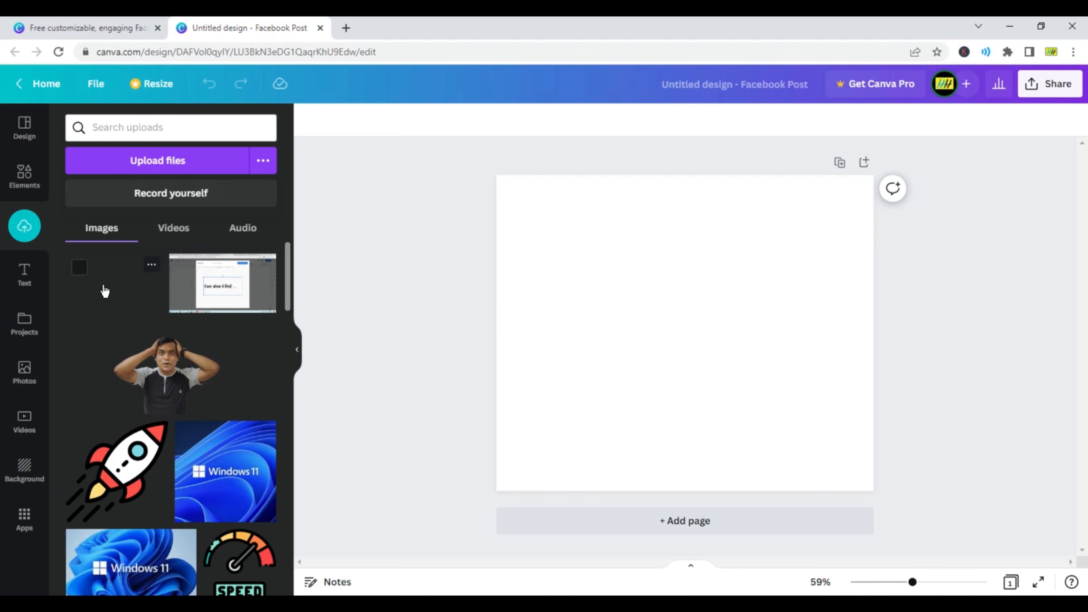
Step: Place the uploaded tree picture on the blank page and enlarge it to span the full page width, centred horizontally
{"action": "left_click_drag", "start_coordinate": [111, 285], "coordinate": [539, 208]}
{"action": "left_click_drag", "start_coordinate": [753, 335], "coordinate": [932, 483]}
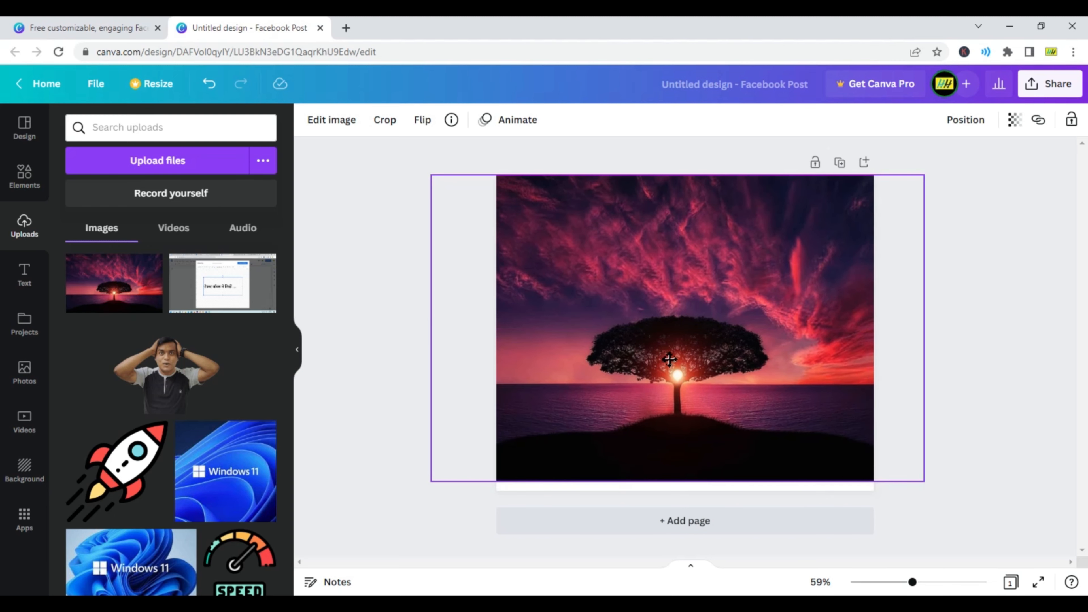
{"action": "left_click", "coordinate": [369, 317]}
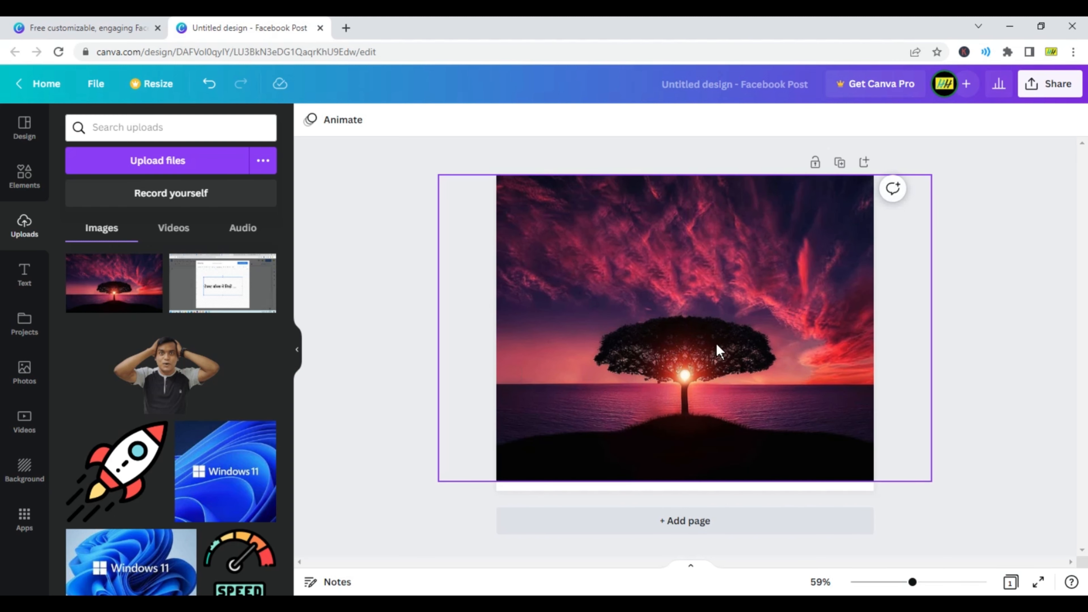
Step: Add a heading reading "sample text" and position it in the sky above the tree
{"action": "left_click", "coordinate": [26, 283]}
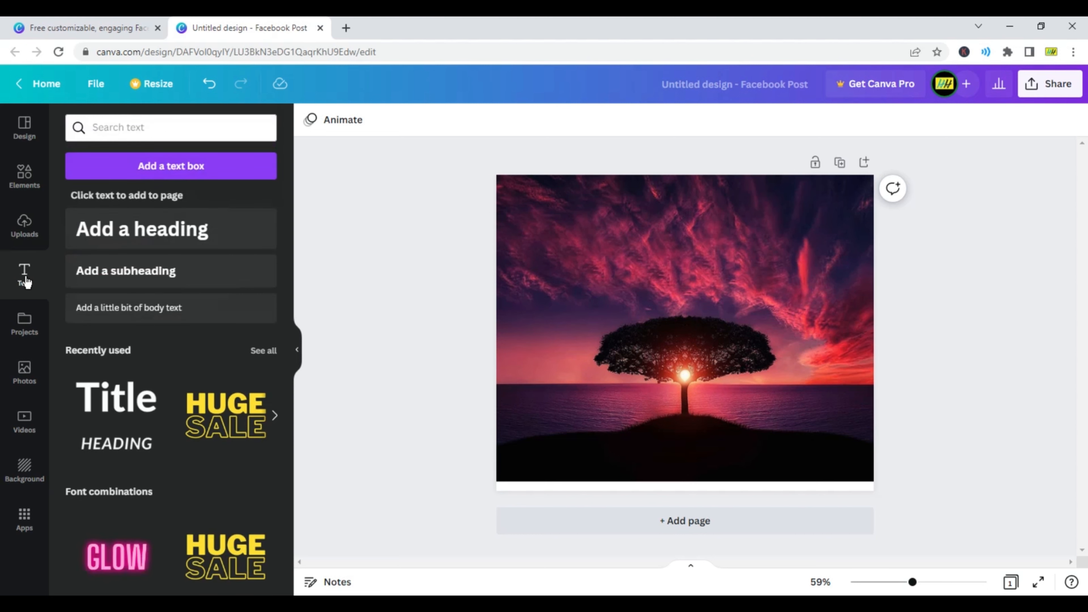
{"action": "left_click", "coordinate": [157, 226]}
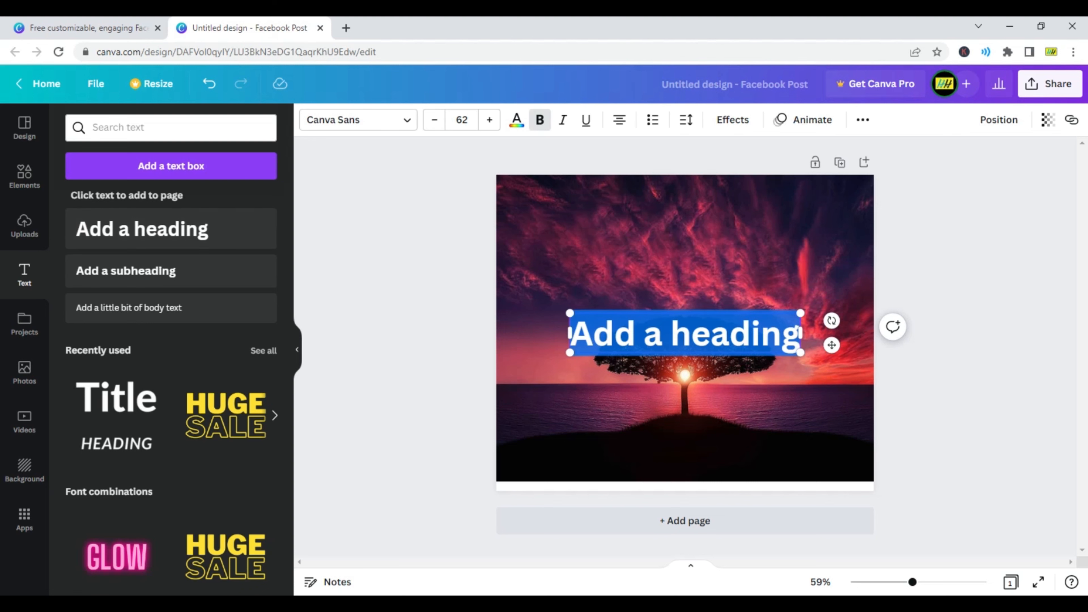
{"action": "left_click_drag", "start_coordinate": [701, 309], "coordinate": [705, 231]}
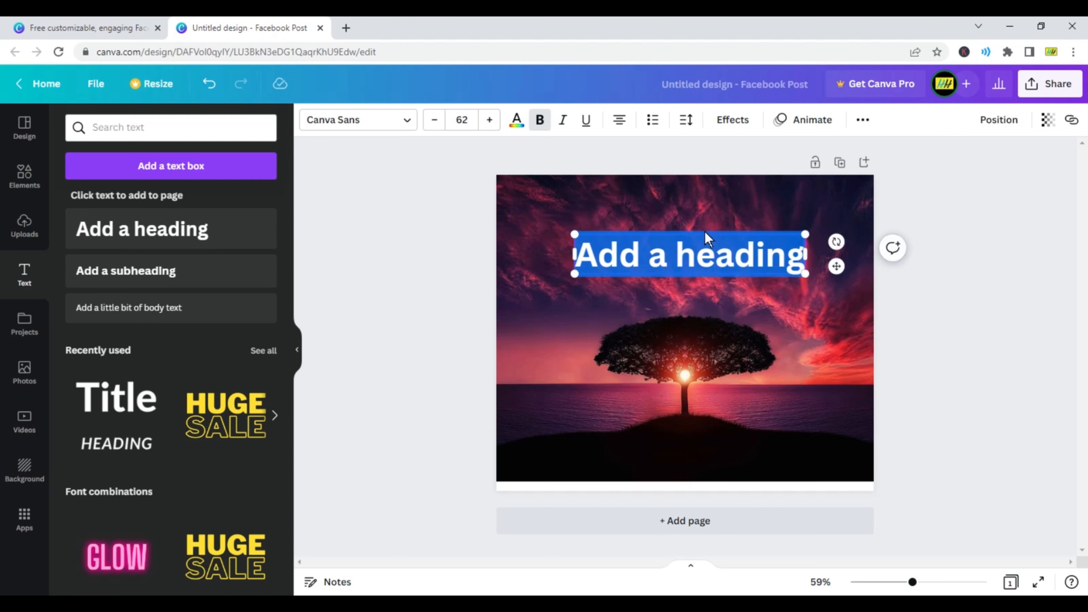
{"action": "type", "text": "sample text"}
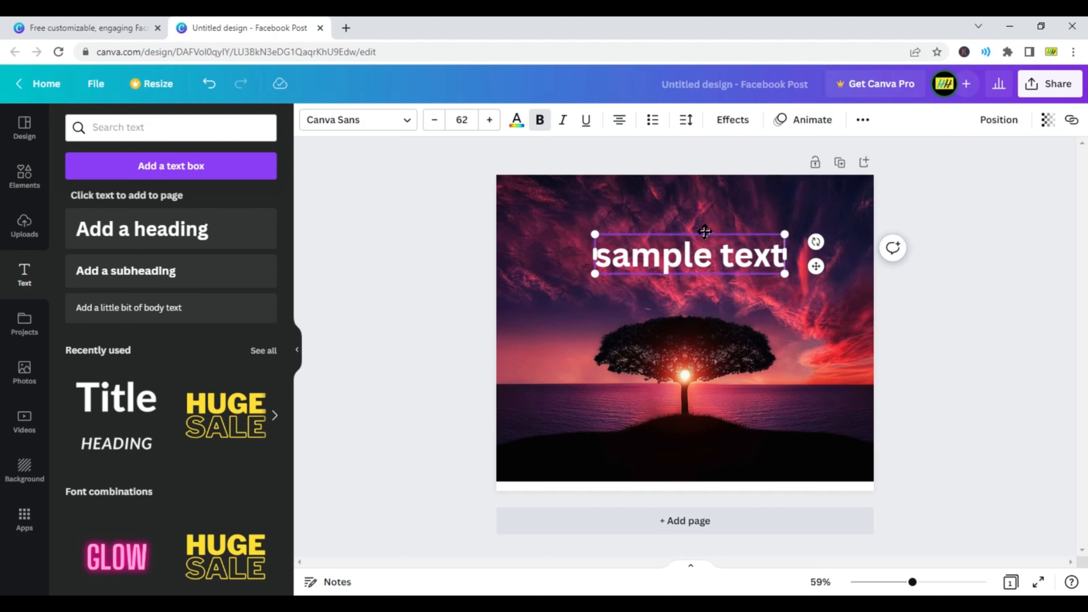
Step: Try the Sports World font on the heading, settle on Horizon, and scale the text down to size 57.9
{"action": "key", "text": "ctrl+a"}
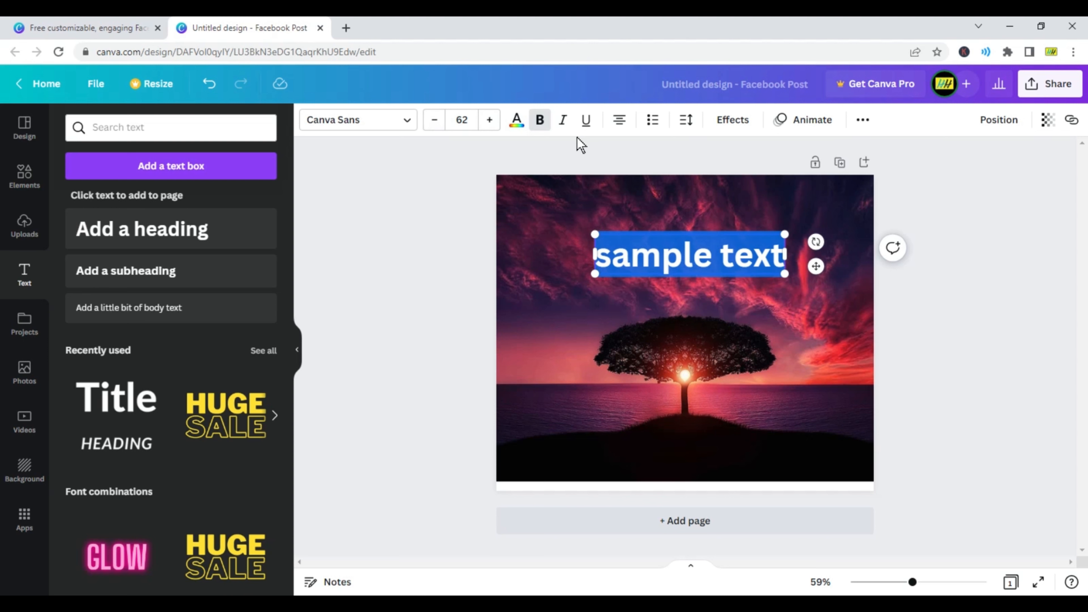
{"action": "left_click", "coordinate": [404, 121]}
{"action": "left_click", "coordinate": [143, 252]}
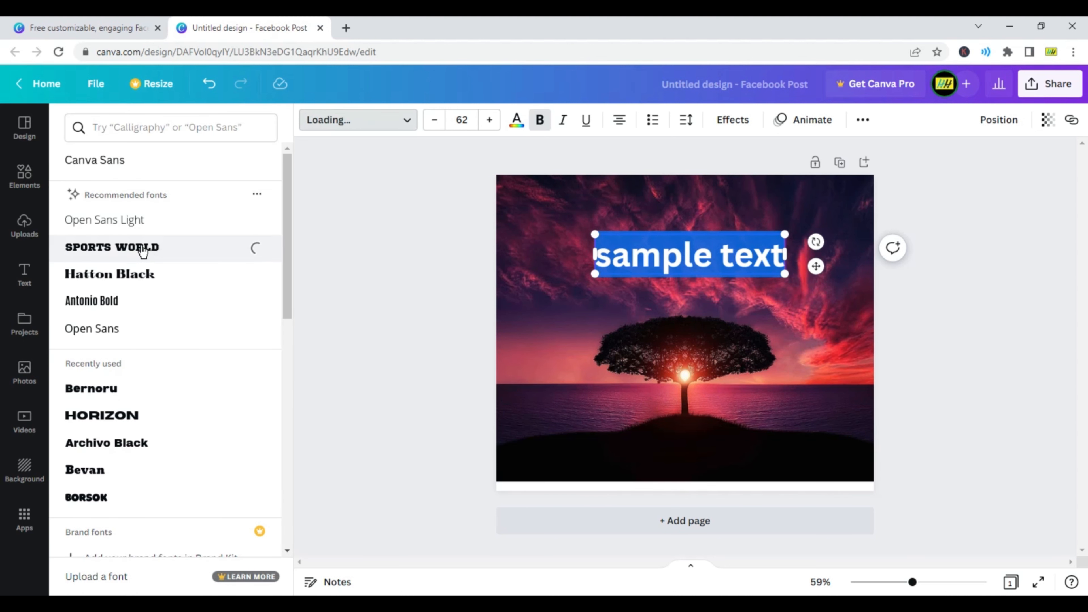
{"action": "scroll", "coordinate": [147, 385], "scroll_direction": "down", "scroll_amount": 3}
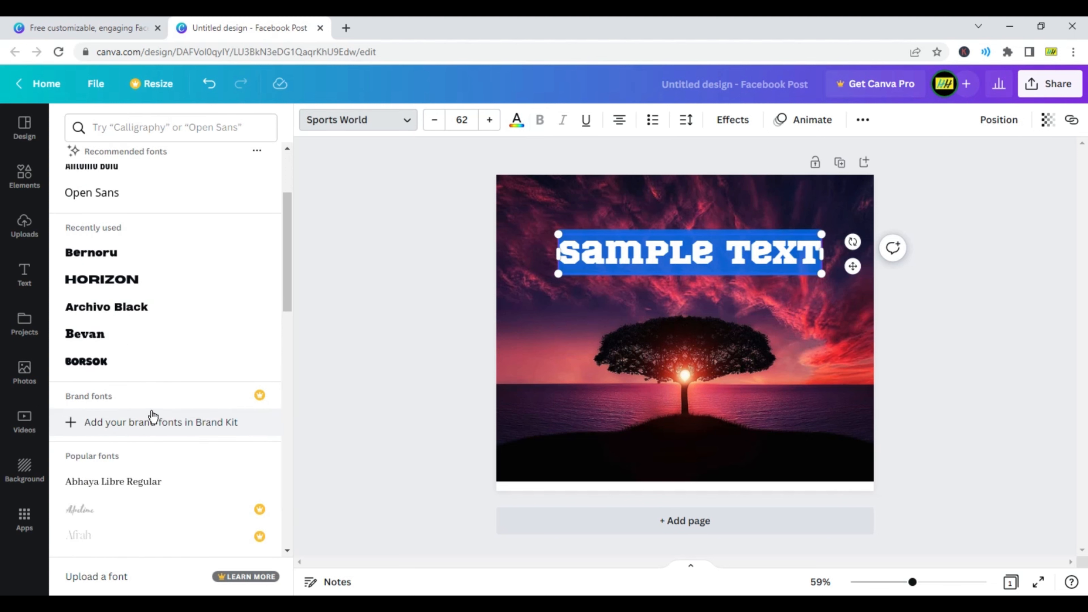
{"action": "left_click", "coordinate": [115, 287]}
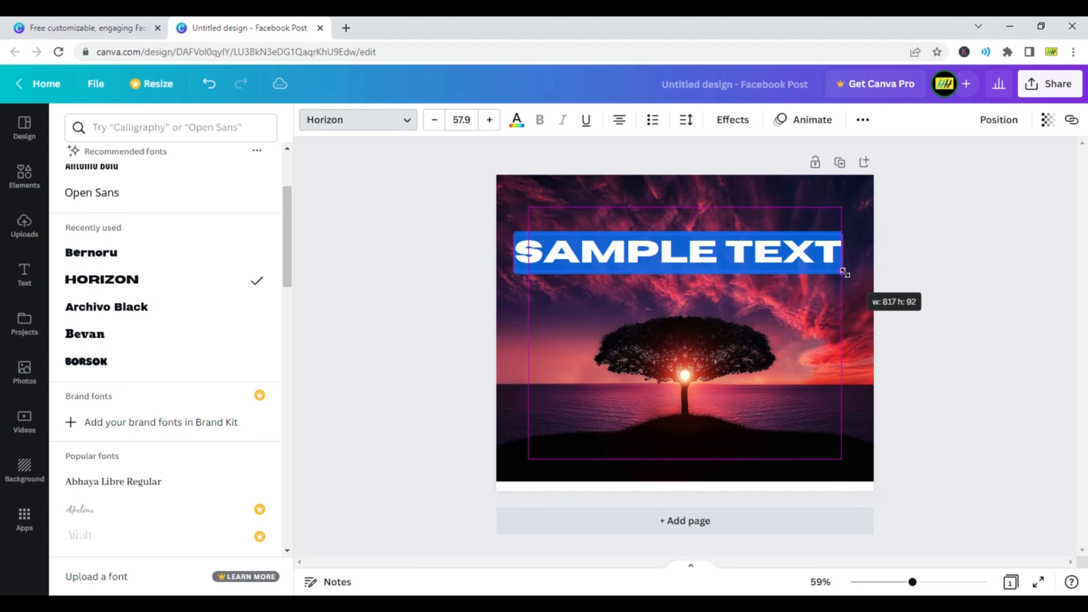
Step: Apply the Shadow effect to the heading, with a larger offset, direction -8 and transparency 39
{"action": "left_click", "coordinate": [740, 128]}
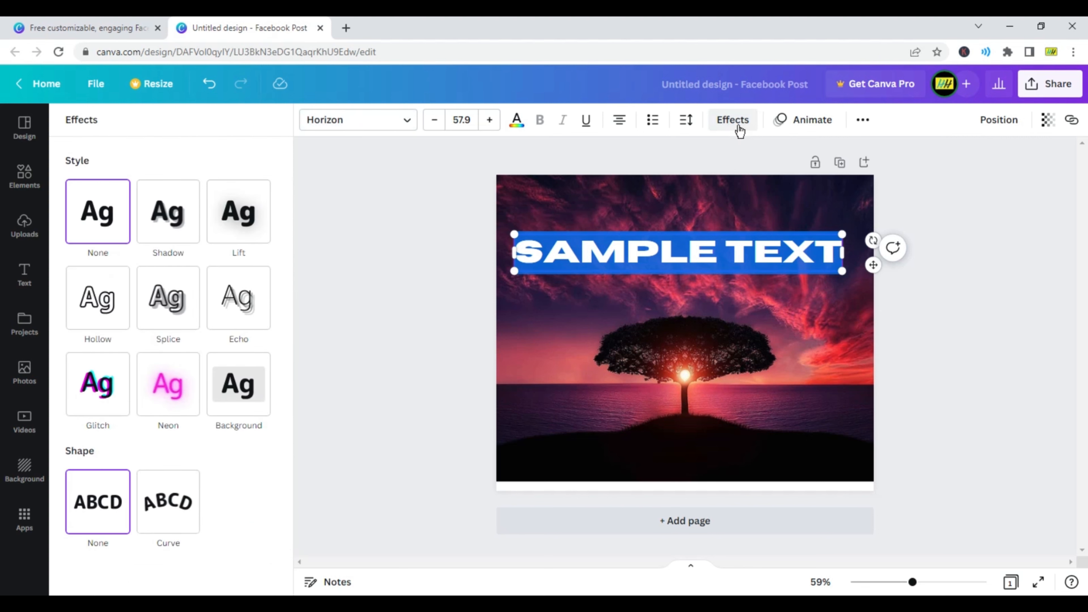
{"action": "left_click", "coordinate": [170, 222]}
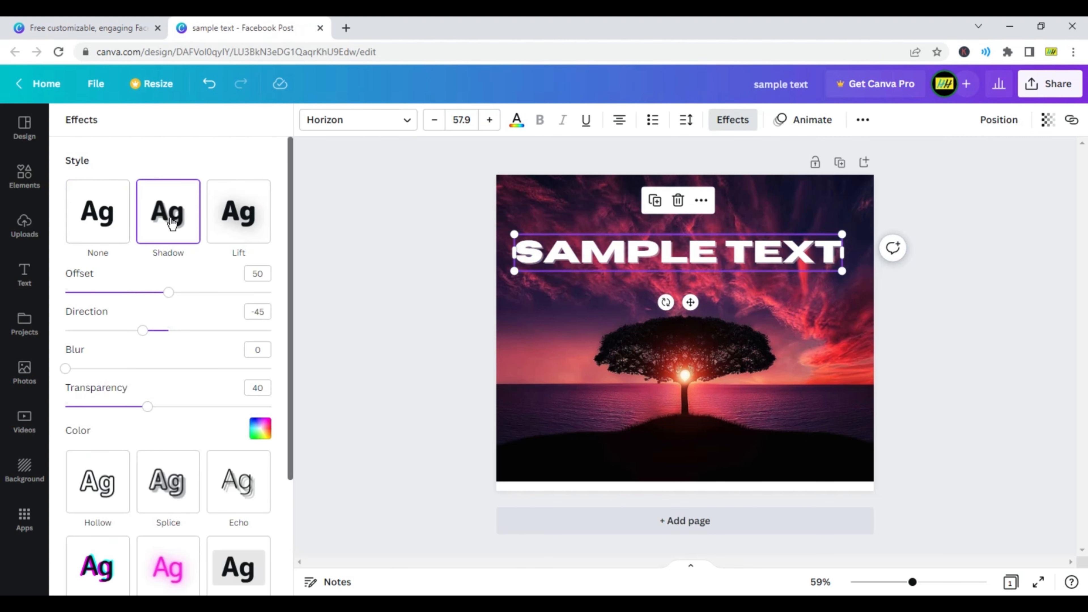
{"action": "left_click", "coordinate": [239, 212]}
{"action": "left_click", "coordinate": [176, 217]}
{"action": "mouse_move", "coordinate": [141, 335]}
{"action": "left_mouse_down"}
{"action": "mouse_move", "coordinate": [92, 335]}
{"action": "mouse_move", "coordinate": [196, 334]}
{"action": "mouse_move", "coordinate": [128, 334]}
{"action": "left_mouse_up"}
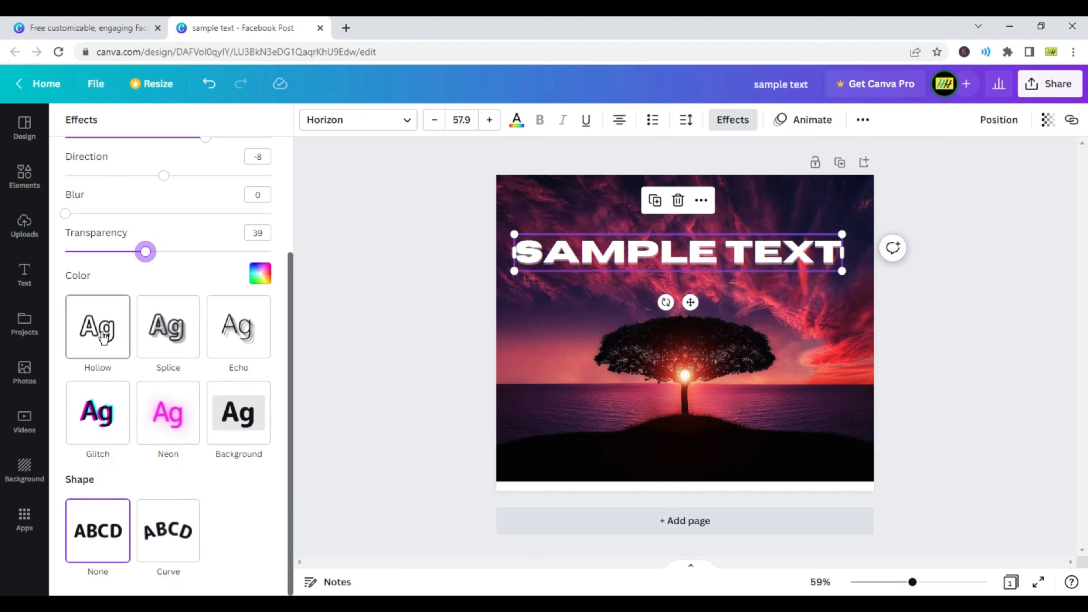
Step: Curve the heading into a gentle arch and centre it over the tree
{"action": "left_click", "coordinate": [168, 531]}
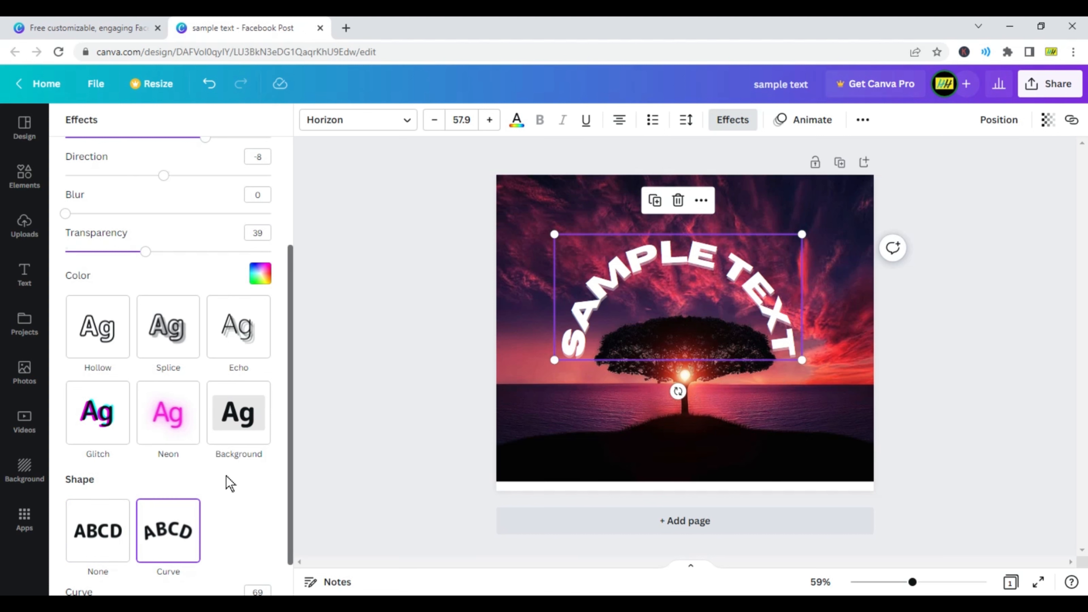
{"action": "scroll", "coordinate": [225, 481], "scroll_direction": "down", "scroll_amount": 1}
{"action": "left_click_drag", "start_coordinate": [240, 571], "coordinate": [206, 570]}
{"action": "left_click_drag", "start_coordinate": [679, 261], "coordinate": [686, 274]}
{"action": "left_click", "coordinate": [983, 243]}
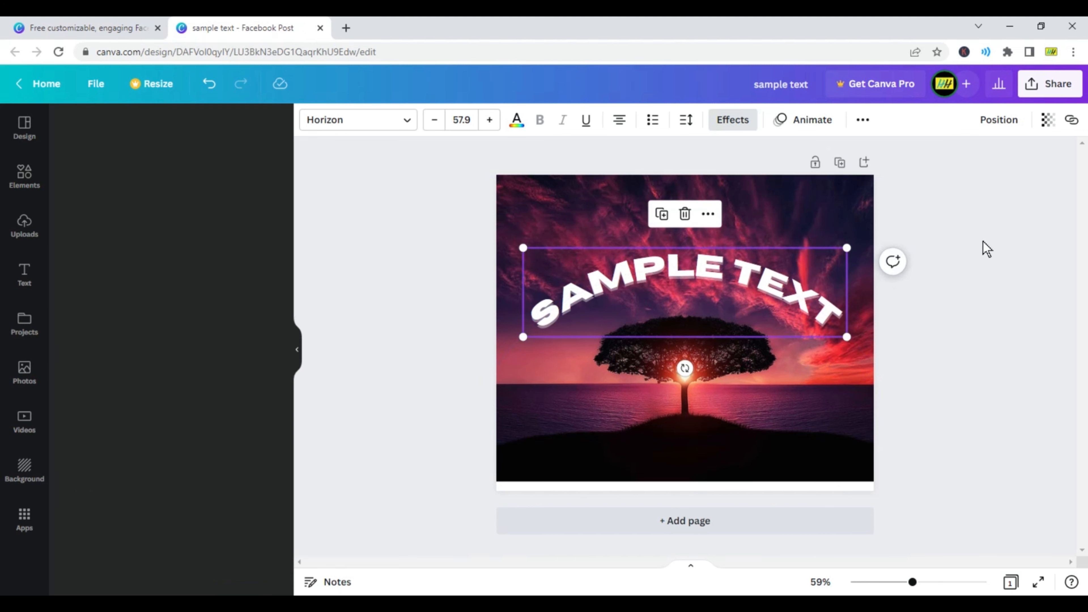
{"action": "left_click", "coordinate": [907, 294]}
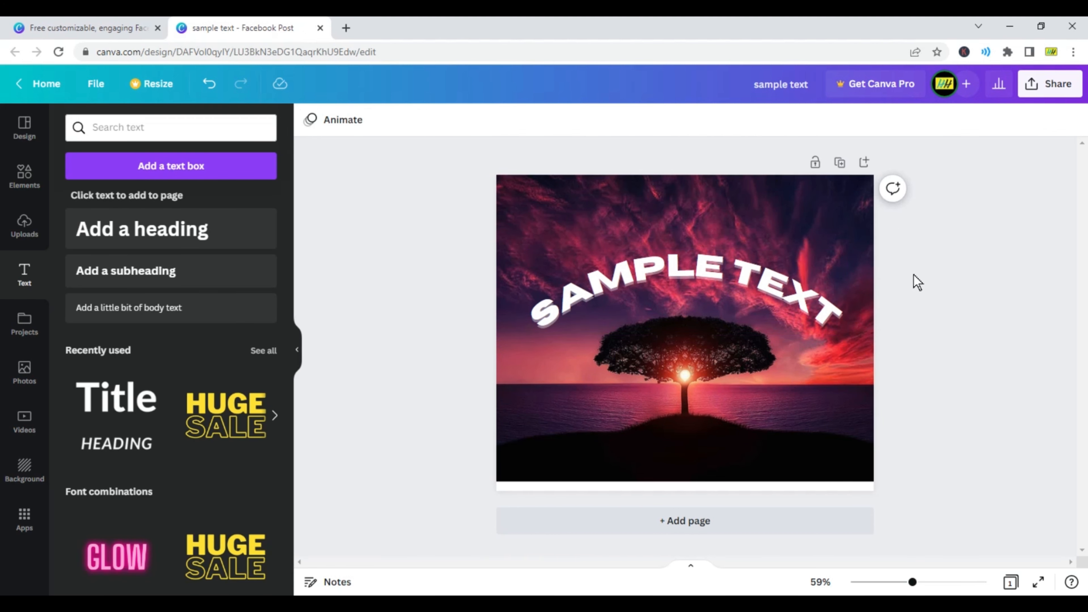
Step: Download the finished design as a PNG file
{"action": "left_click", "coordinate": [1054, 87]}
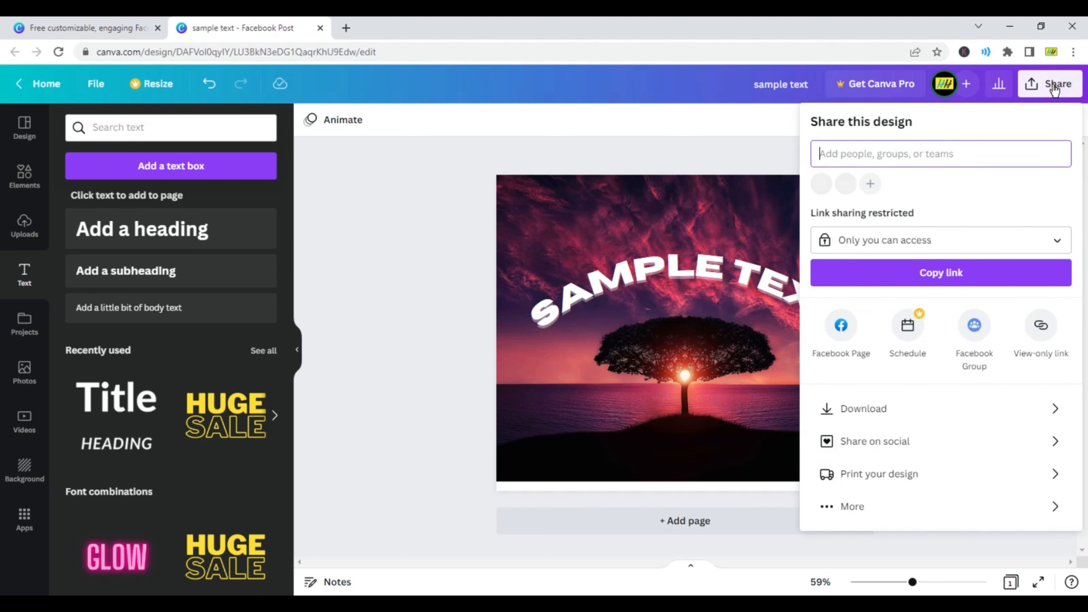
{"action": "left_click", "coordinate": [882, 413]}
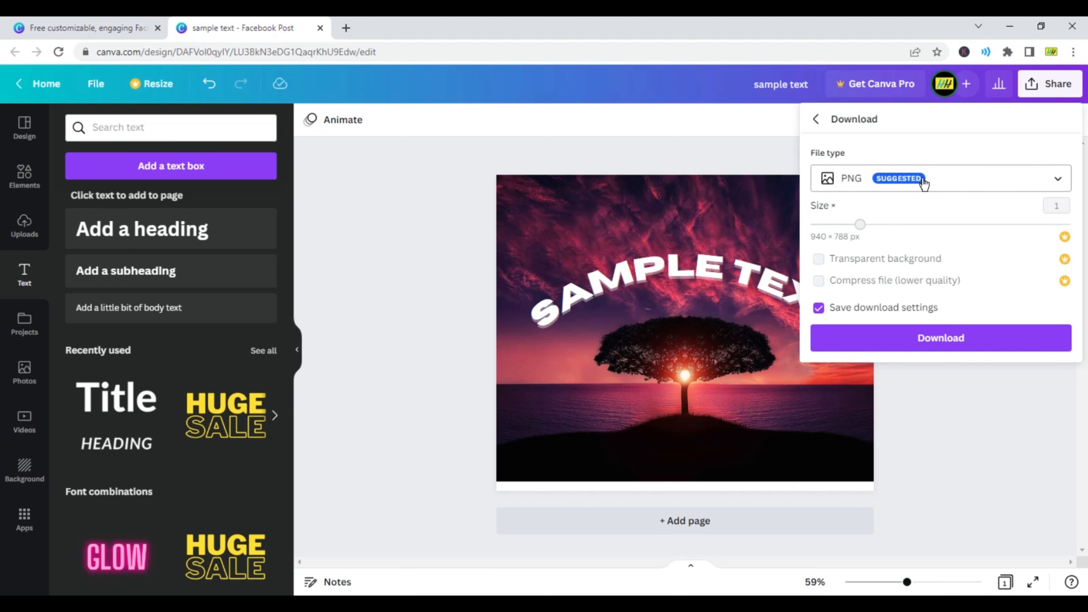
{"action": "left_click", "coordinate": [955, 343]}
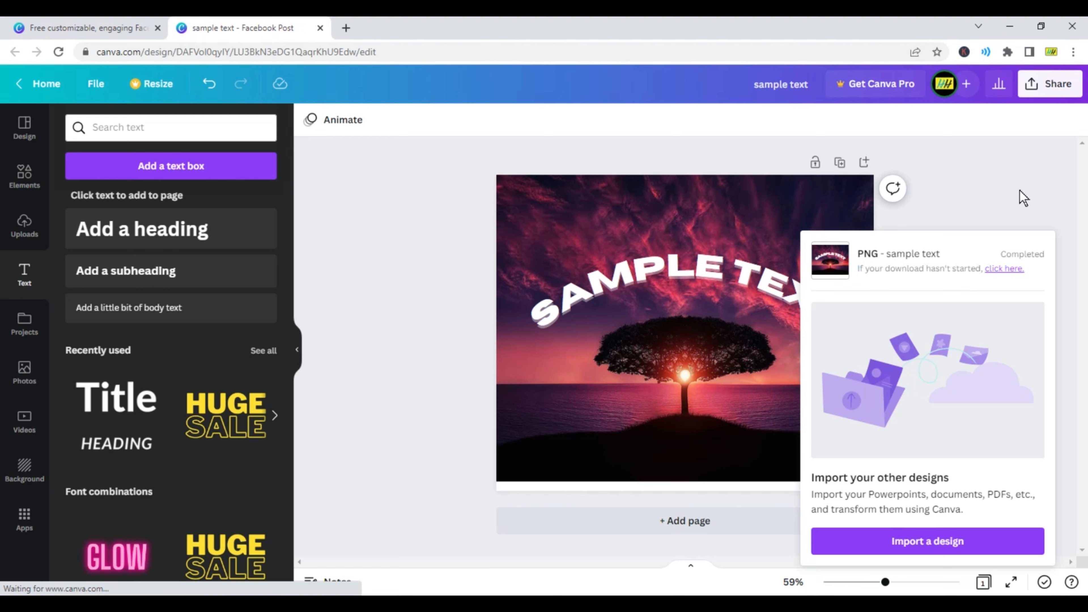
Step: Locate the downloaded "sample text" PNG in Downloads and transfer it into the desktop's Images folder beside the other sample pictures
{"action": "left_click", "coordinate": [145, 577]}
{"action": "left_click", "coordinate": [257, 553]}
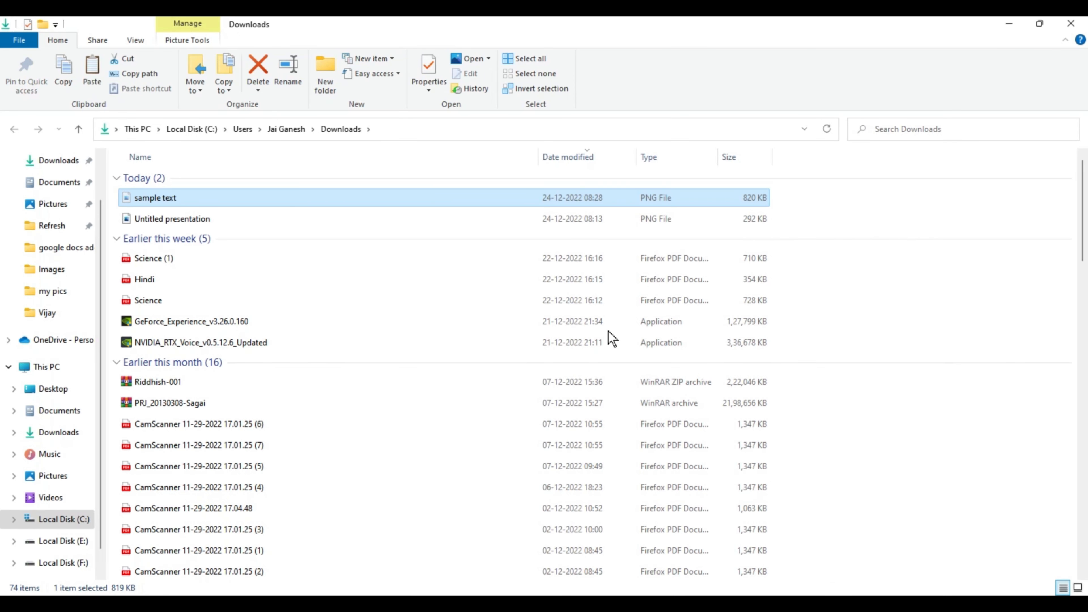
{"action": "key", "text": "super+d"}
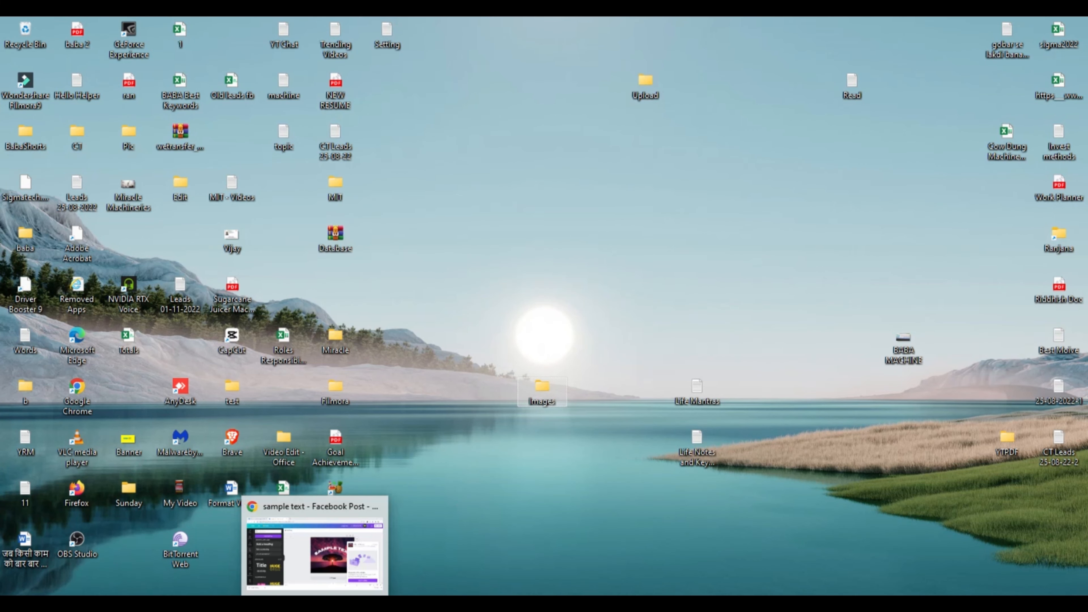
{"action": "mouse_move", "coordinate": [164, 604]}
{"action": "left_click", "coordinate": [128, 570]}
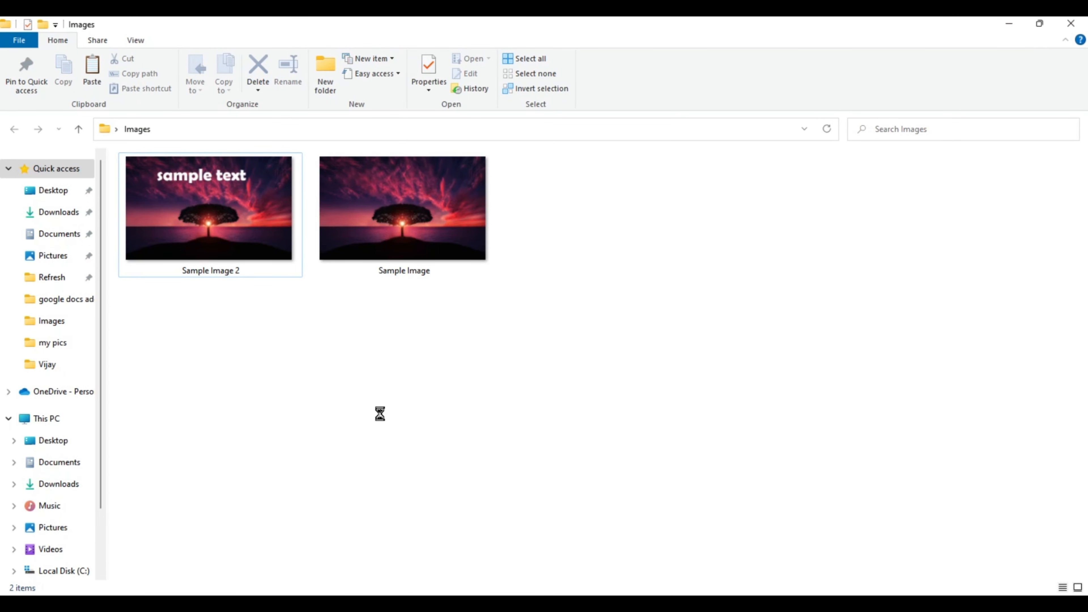
{"action": "key", "text": "ctrl+v"}
{"action": "left_click", "coordinate": [501, 418]}
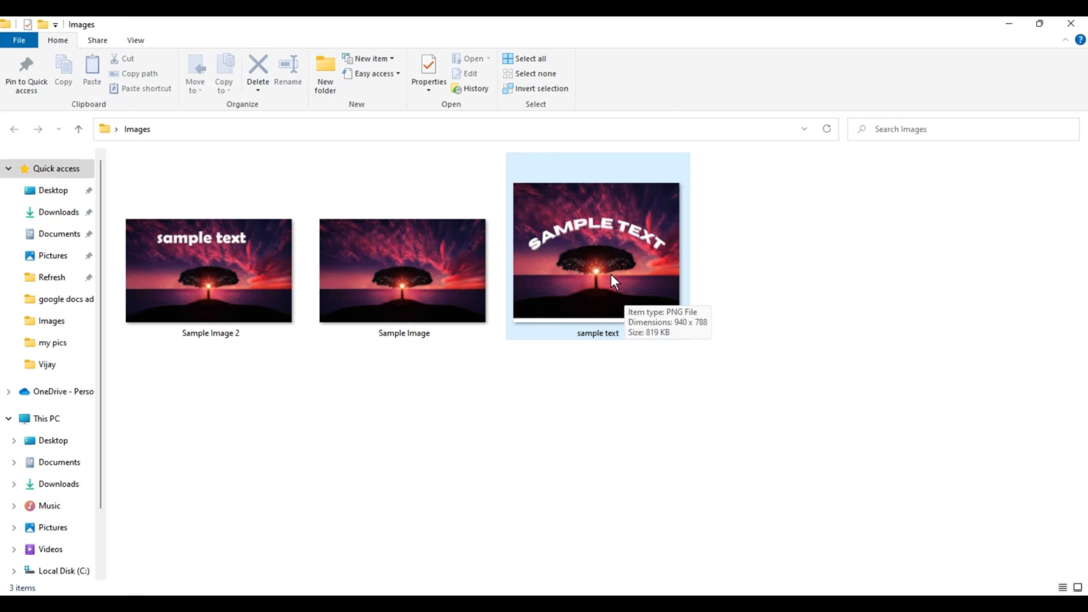
{"action": "left_click", "coordinate": [633, 259]}
{"action": "left_click", "coordinate": [234, 270]}
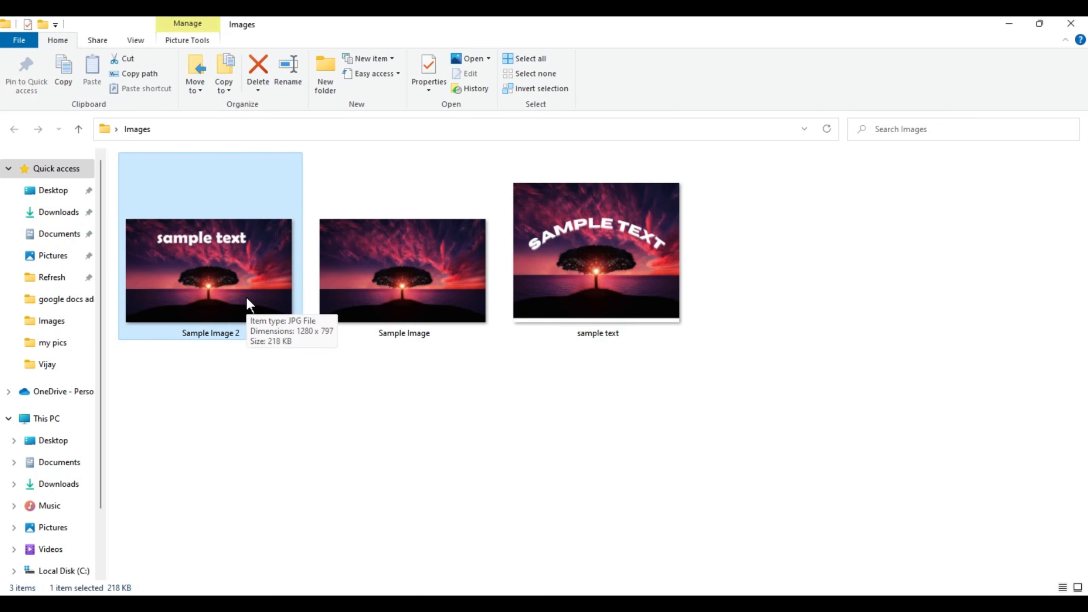
{"action": "left_click", "coordinate": [385, 437]}
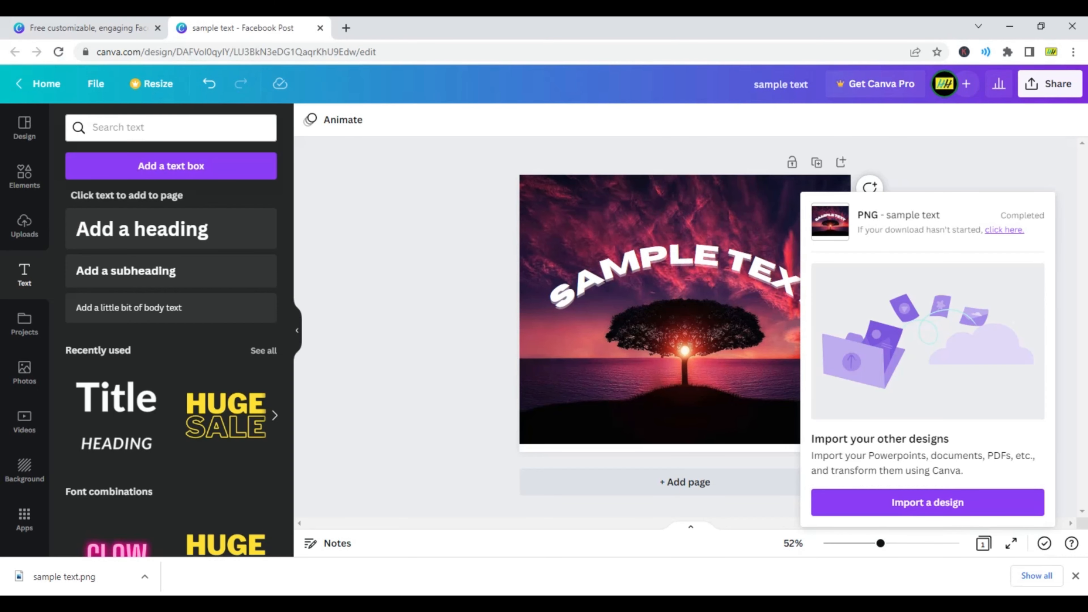
Step: Search for Google Slides in a new browser tab and go to its presentations home page
{"action": "left_click", "coordinate": [349, 28]}
{"action": "type", "text": "google"}
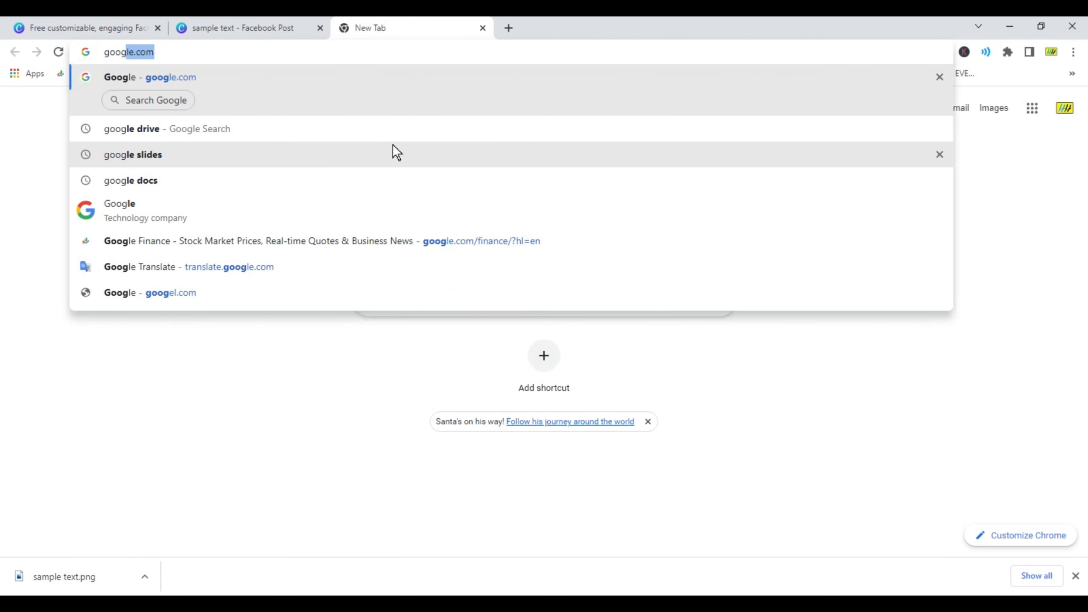
{"action": "key", "text": "BackSpace"}
{"action": "key", "text": "BackSpace"}
{"action": "type", "text": "e sli"}
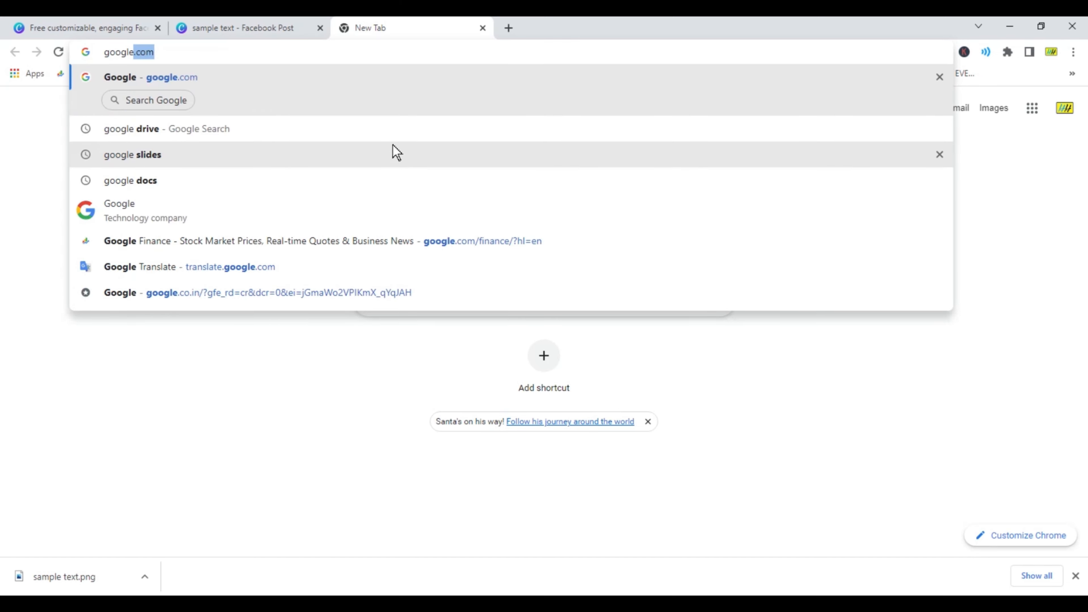
{"action": "key", "text": "Return"}
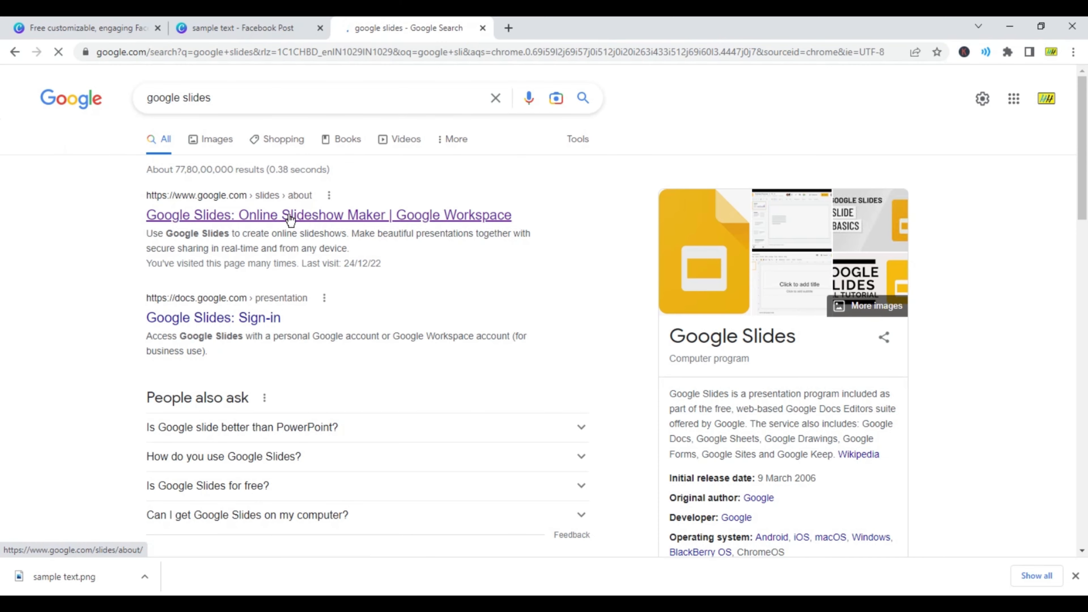
{"action": "left_click", "coordinate": [291, 215]}
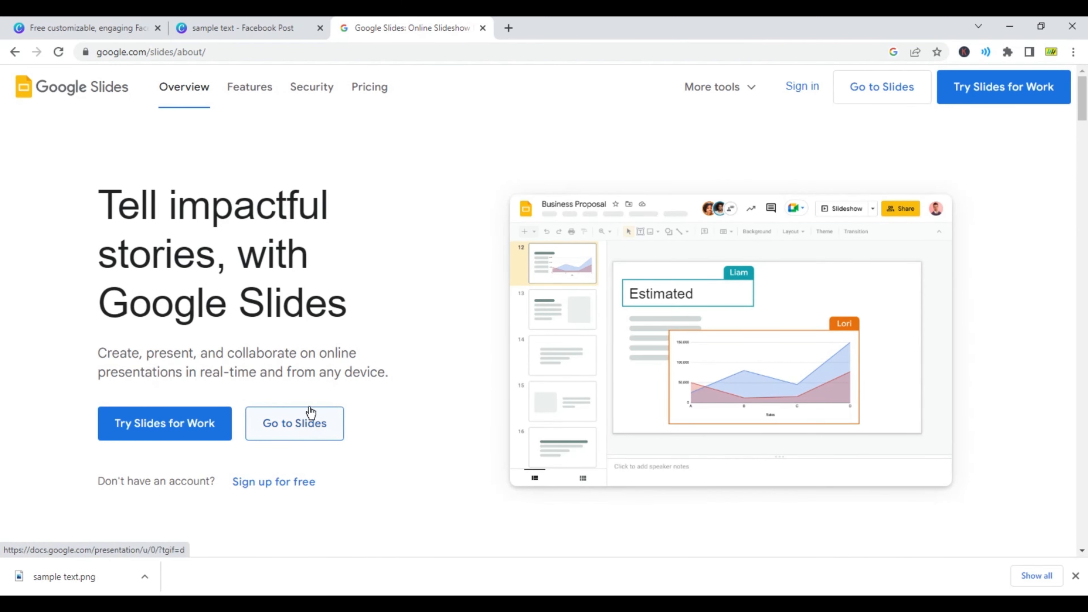
{"action": "left_click", "coordinate": [318, 426]}
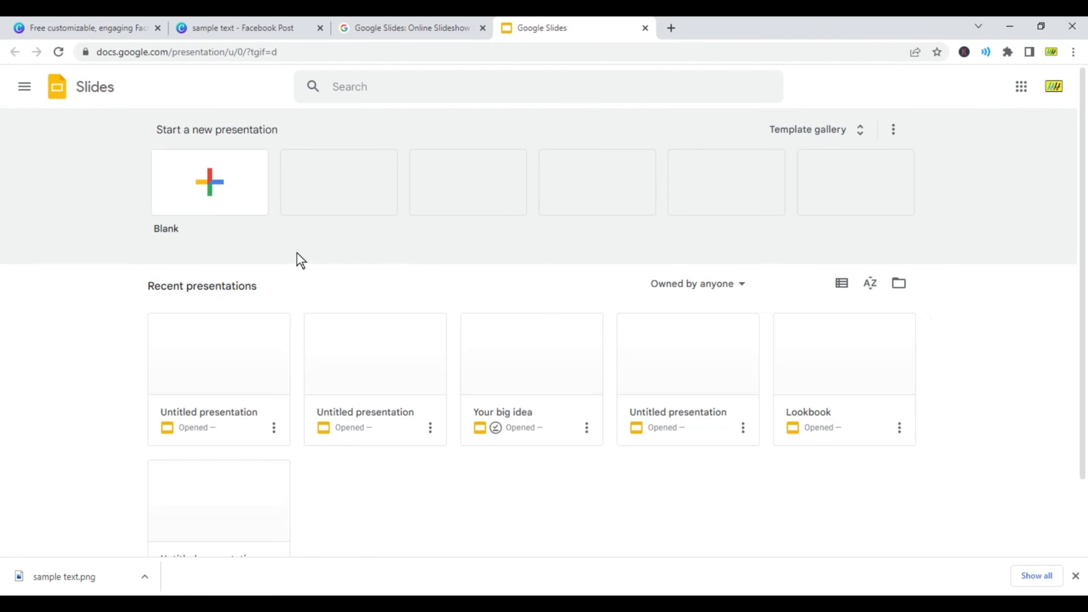
Step: Create a blank presentation and delete the title and subtitle placeholders from its first slide
{"action": "left_click", "coordinate": [225, 190]}
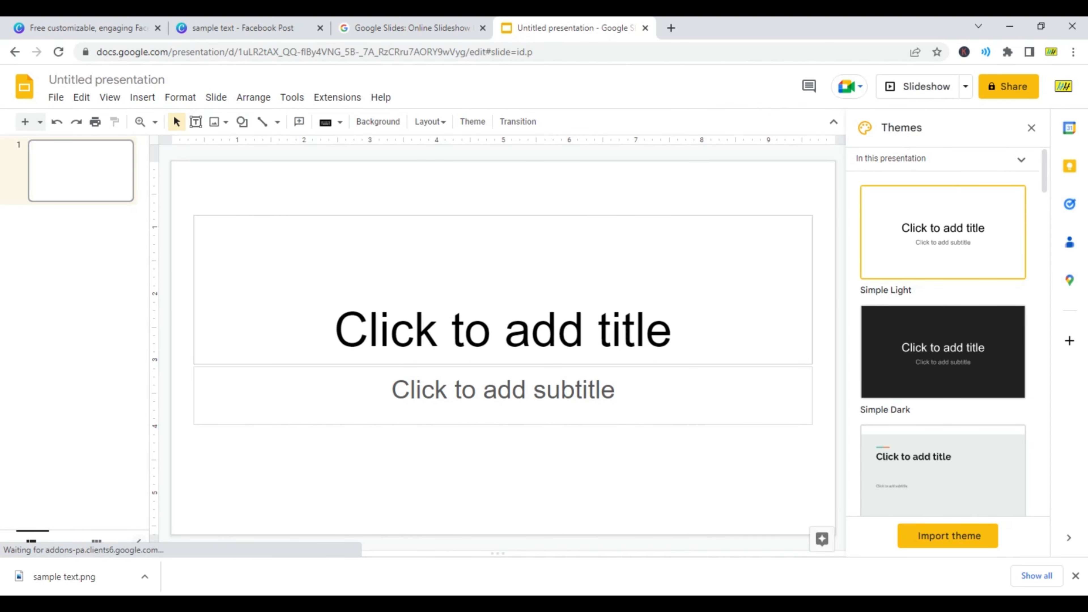
{"action": "left_click_drag", "start_coordinate": [173, 177], "coordinate": [816, 476]}
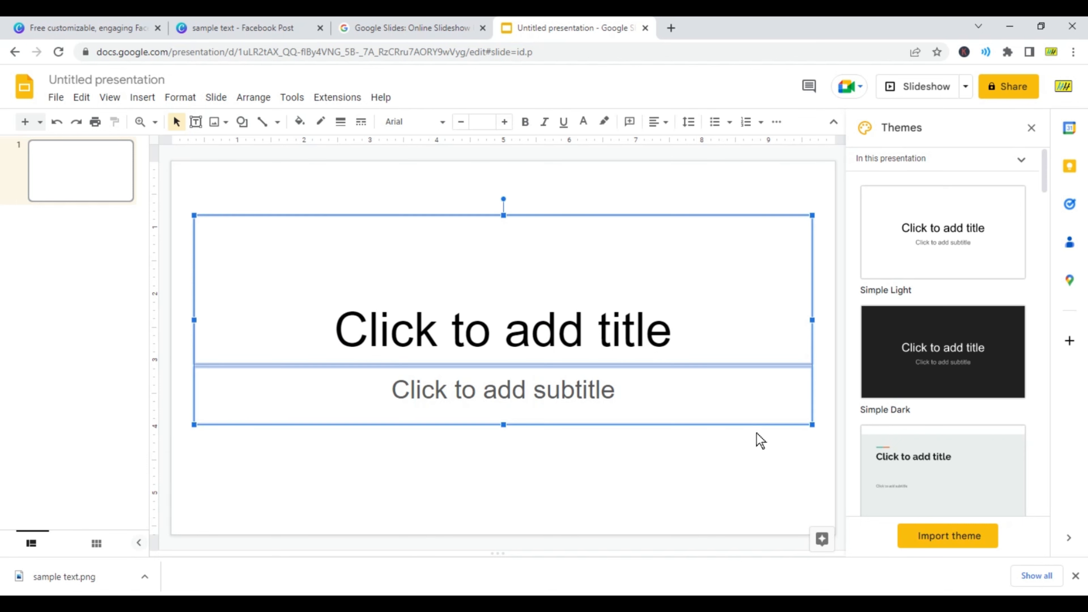
{"action": "key", "text": "Delete"}
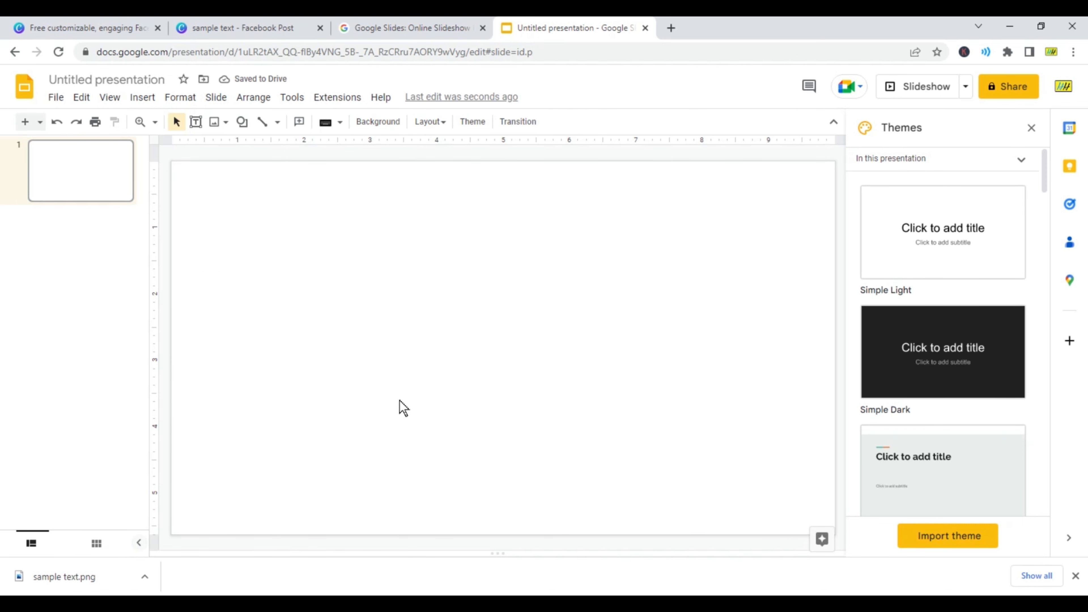
Step: Insert the "Sample Image" picture from the computer's Images folder onto the empty slide
{"action": "left_click", "coordinate": [141, 101]}
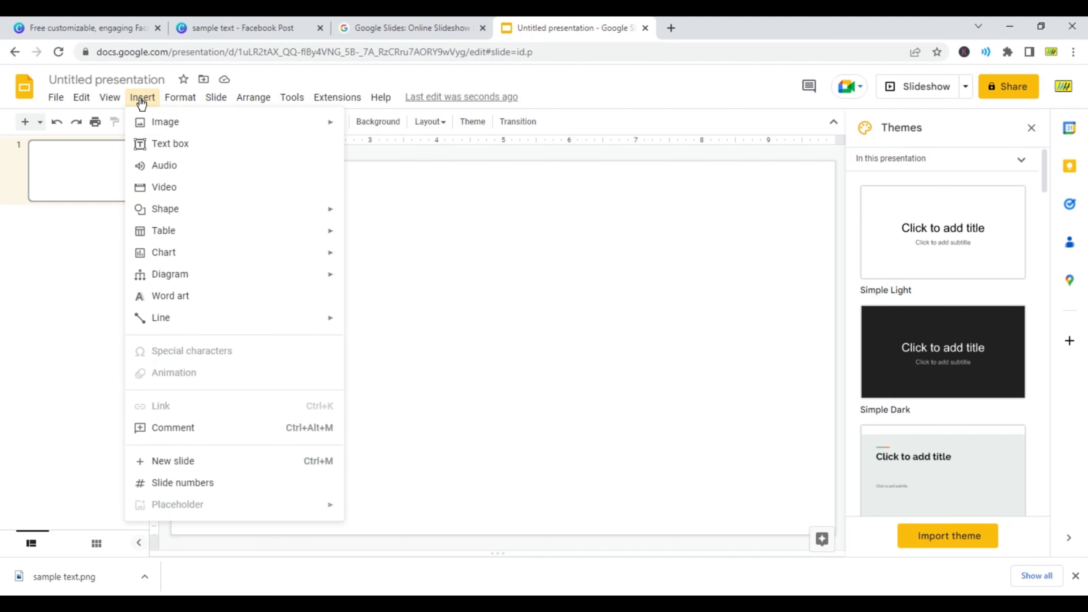
{"action": "mouse_move", "coordinate": [176, 127]}
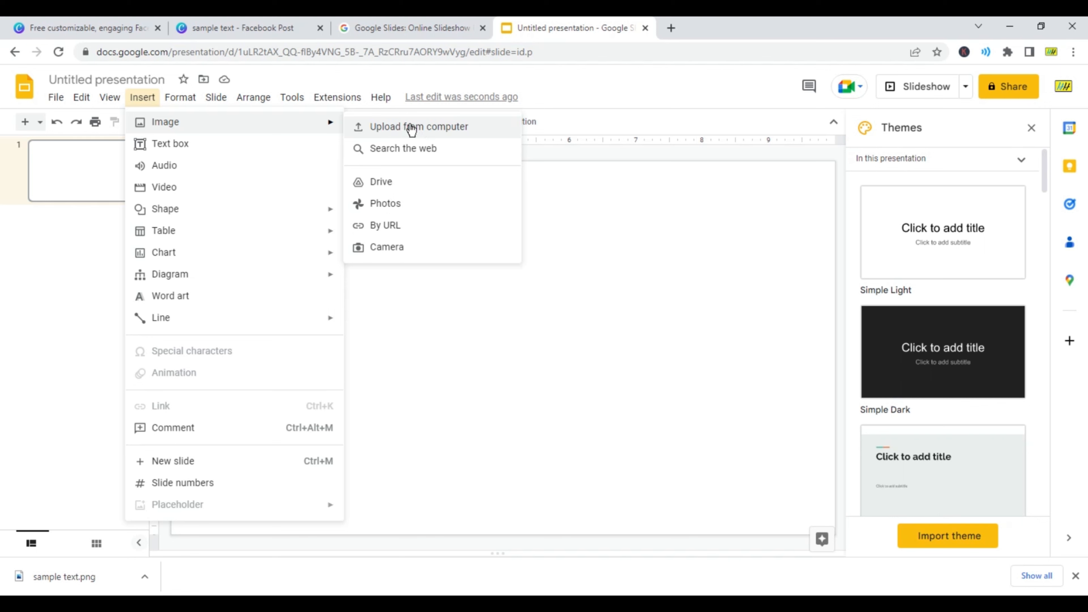
{"action": "left_click", "coordinate": [412, 128]}
{"action": "left_click", "coordinate": [237, 272]}
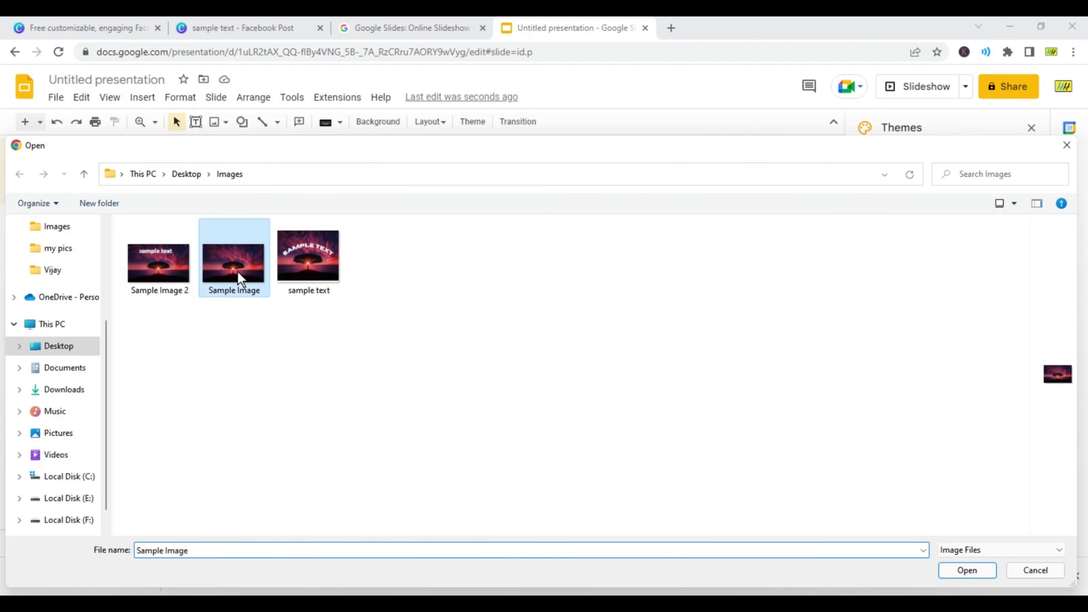